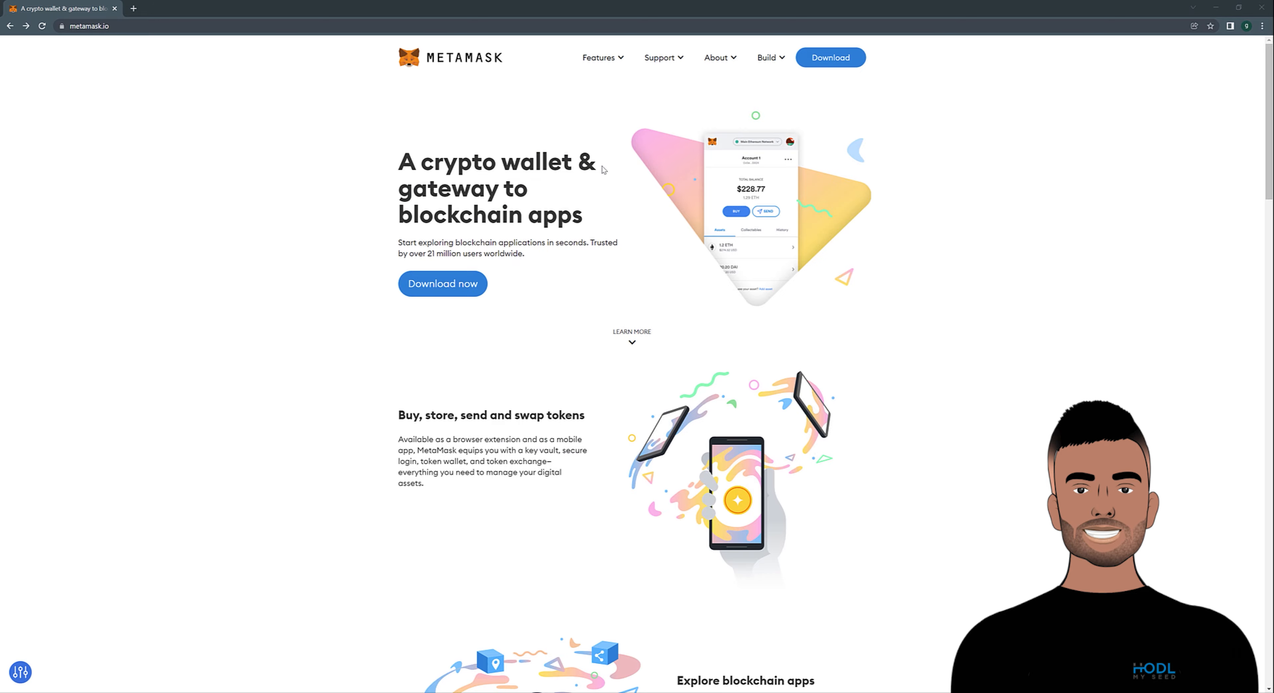
# Install the MetaMask extension for Chrome through the metamask.io download page, and close its web store page
pyautogui.click(119, 26)
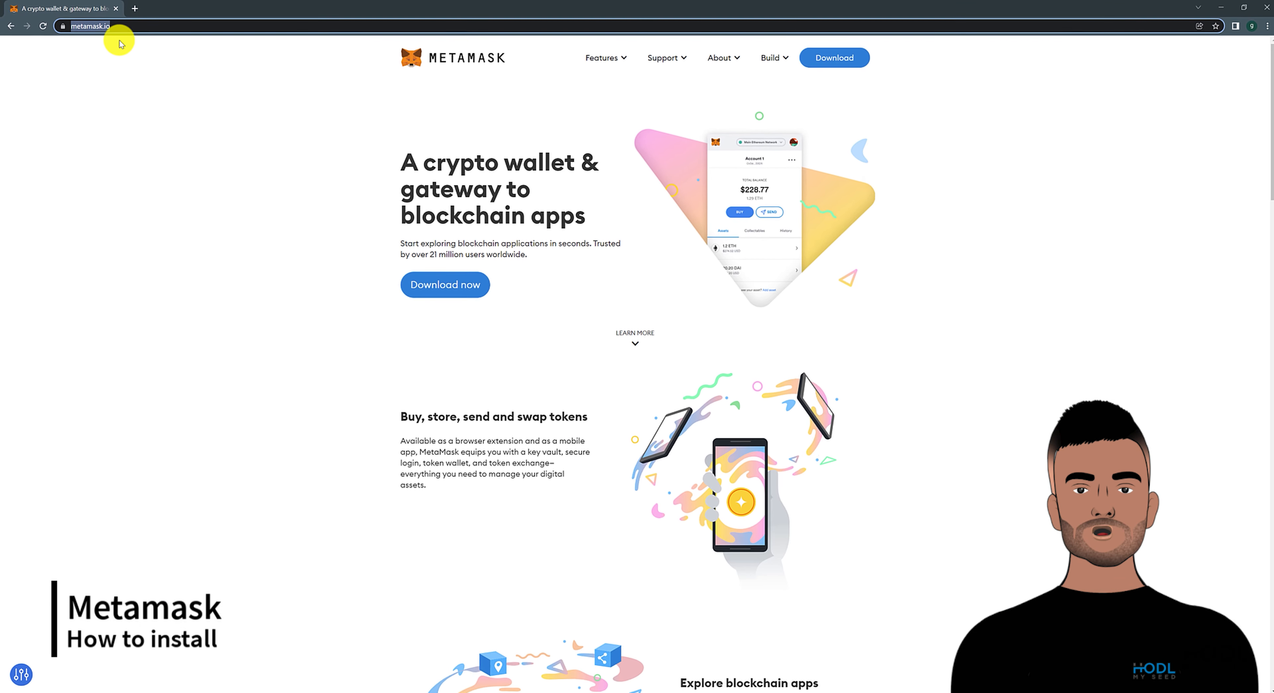
pyautogui.click(186, 109)
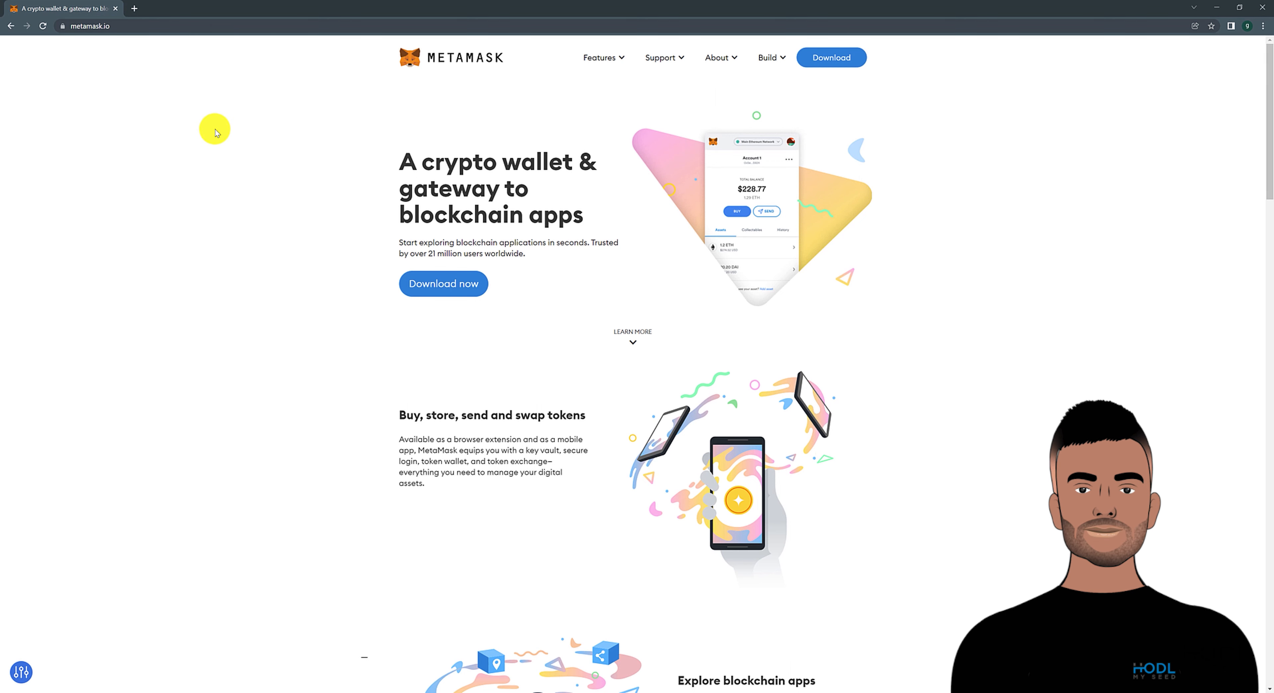
pyautogui.click(459, 298)
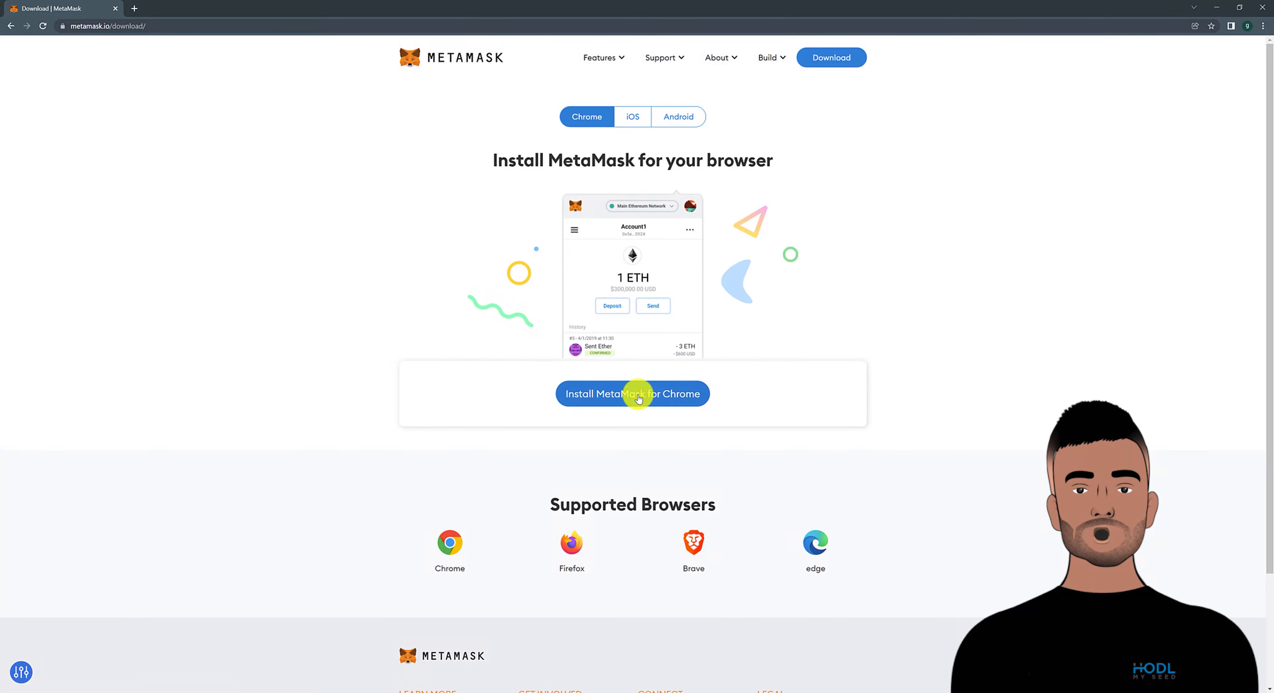
pyautogui.click(639, 398)
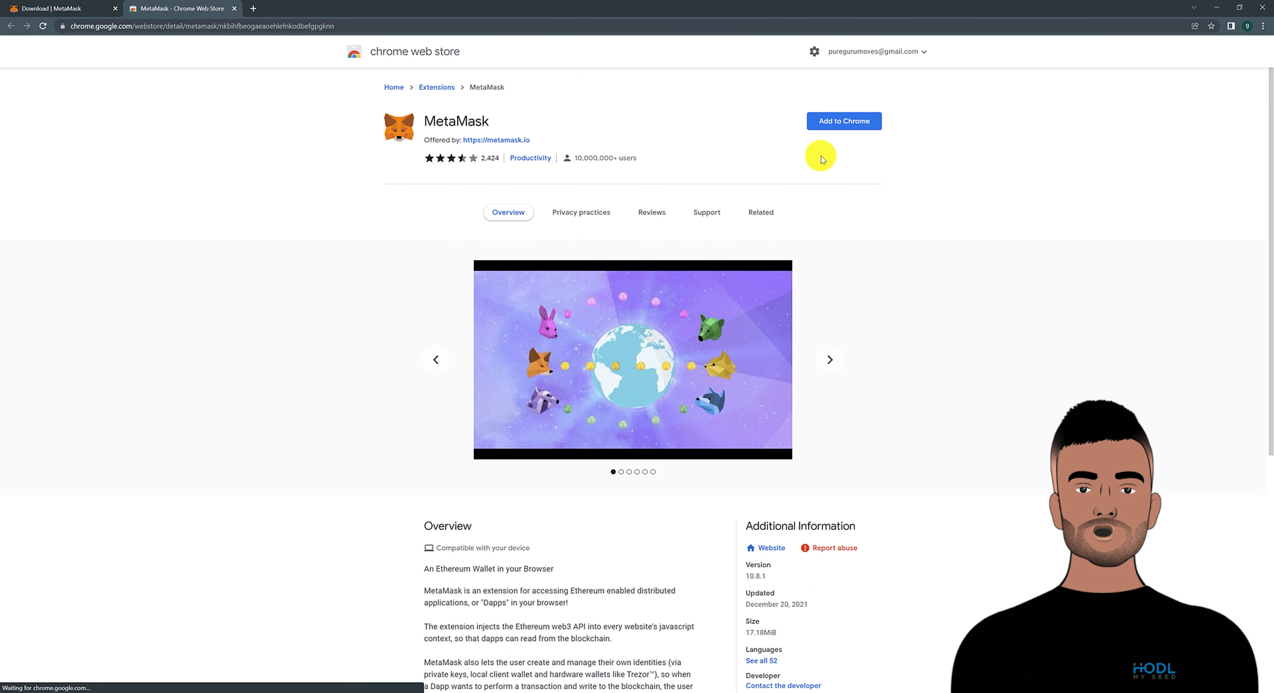
pyautogui.click(845, 121)
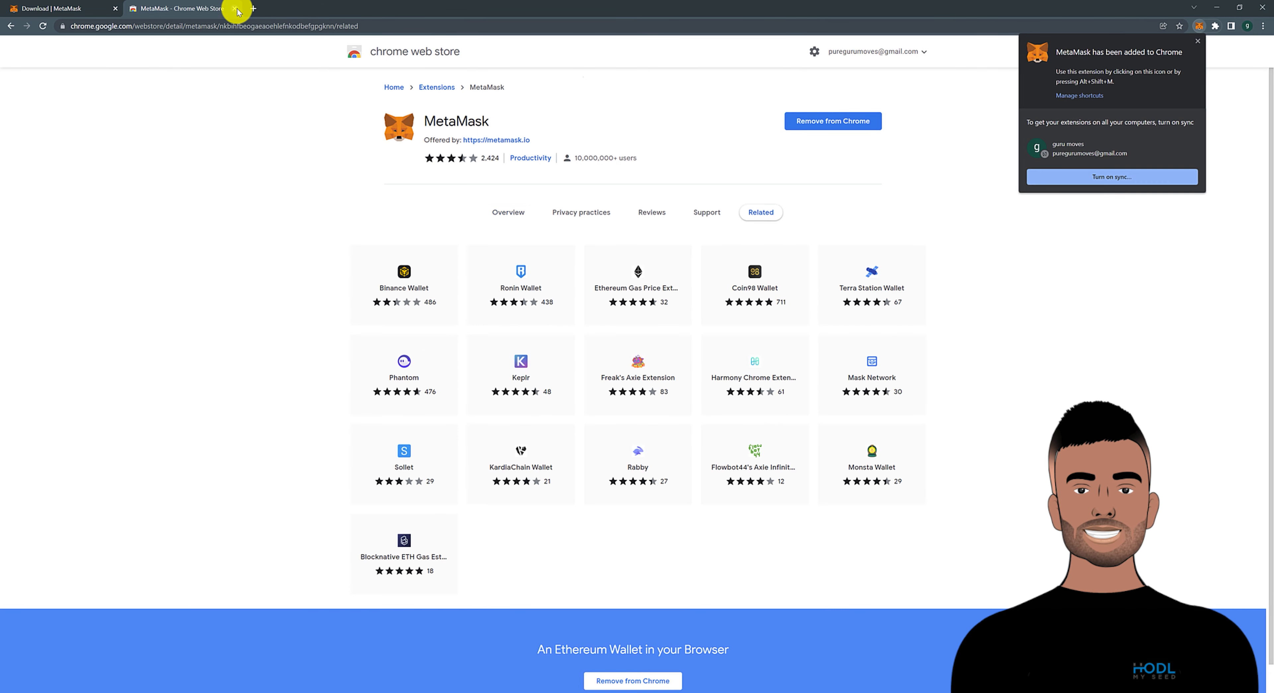
pyautogui.click(235, 9)
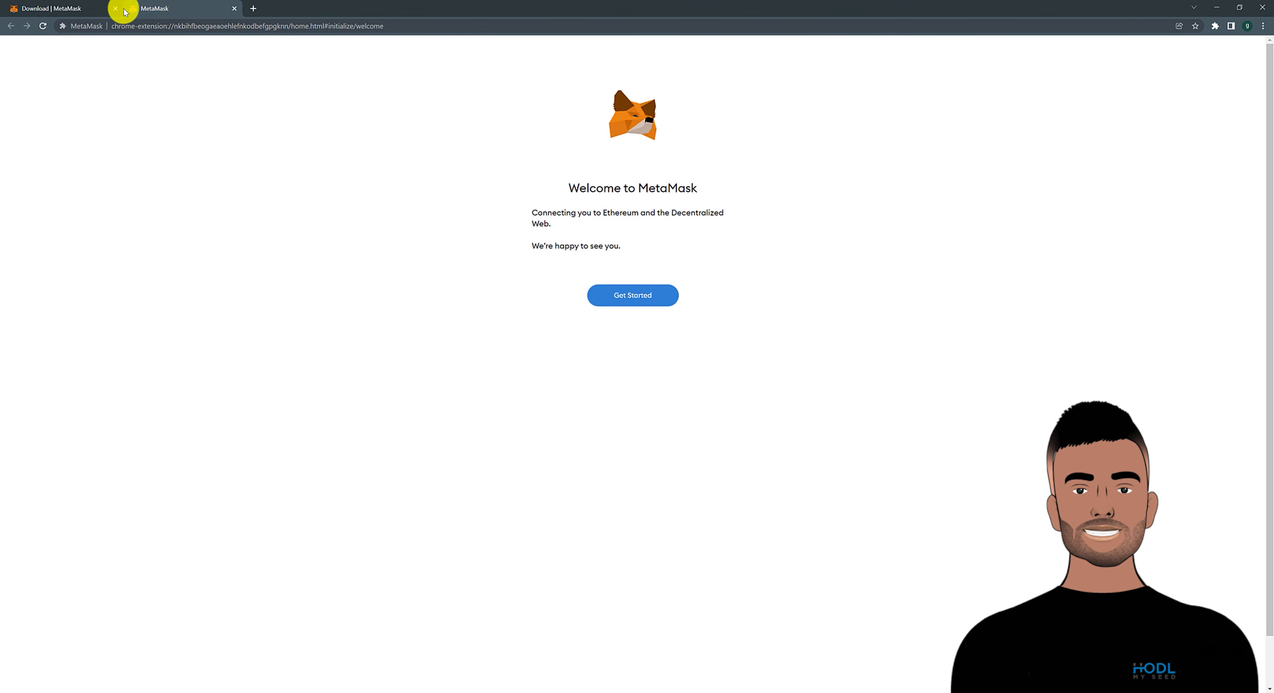
# Start setting up a new wallet and decline MetaMask's usage data collection
pyautogui.click(637, 296)
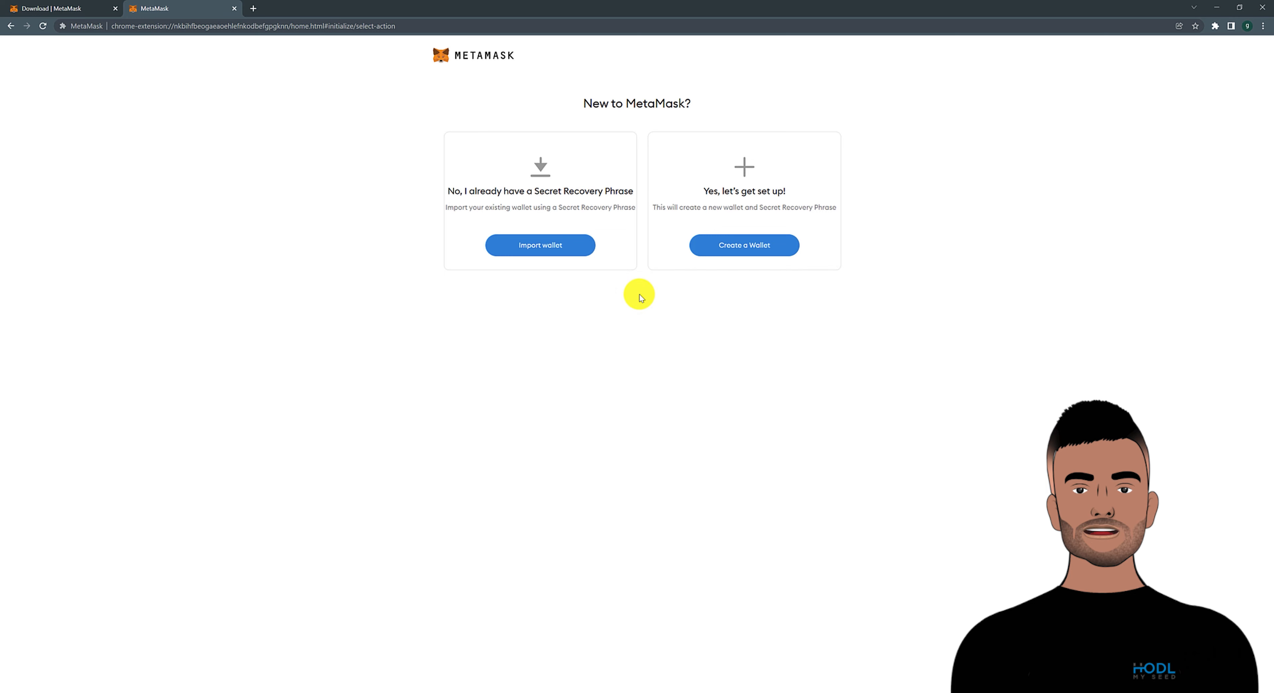
pyautogui.click(742, 246)
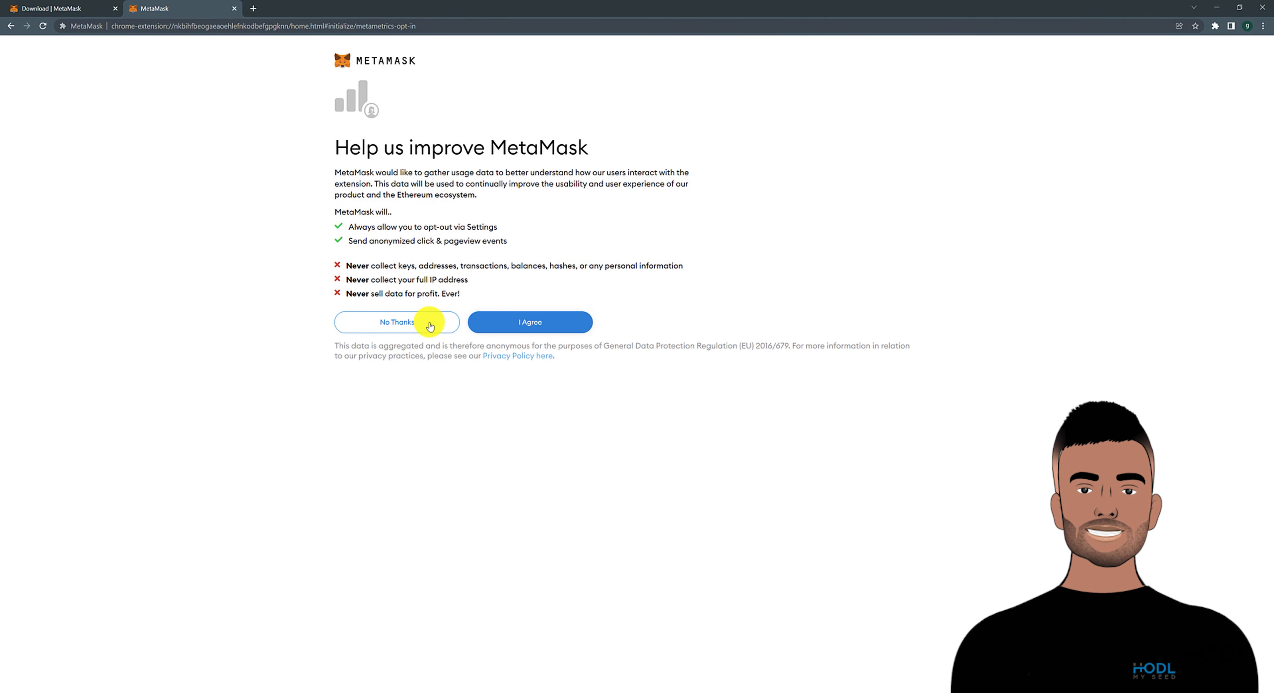
pyautogui.click(430, 325)
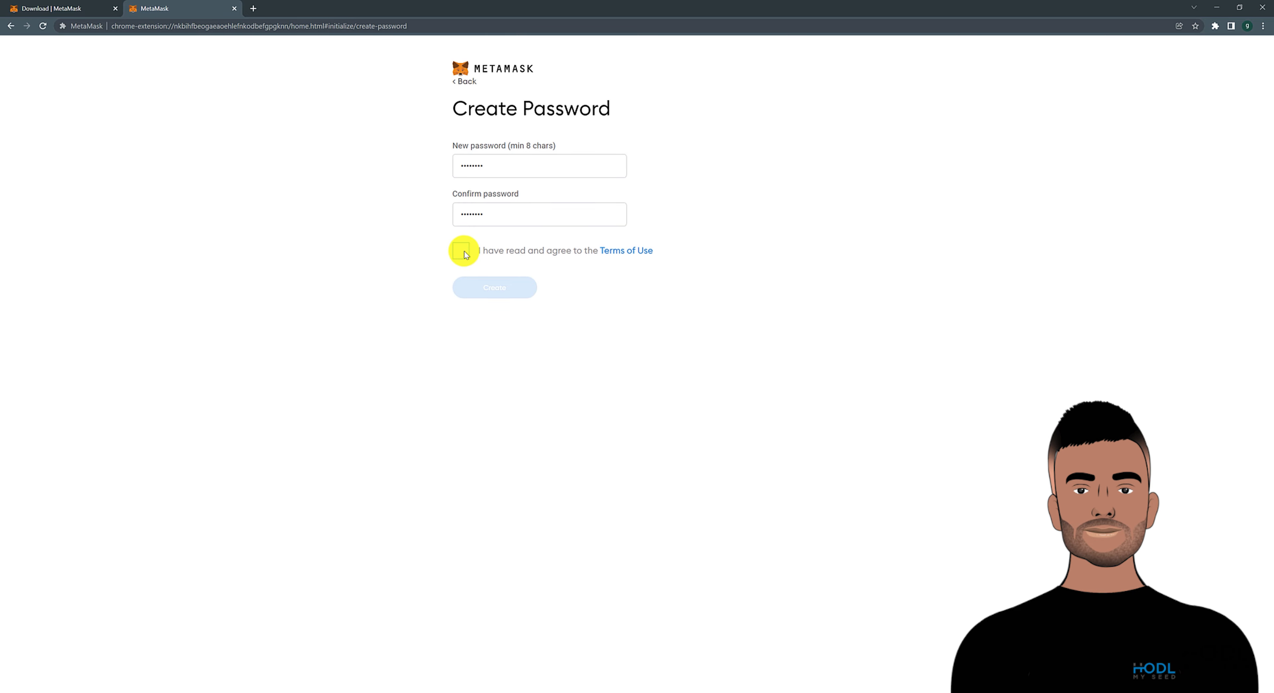
# Create the wallet password and agree to the Terms of Use
pyautogui.click(463, 251)
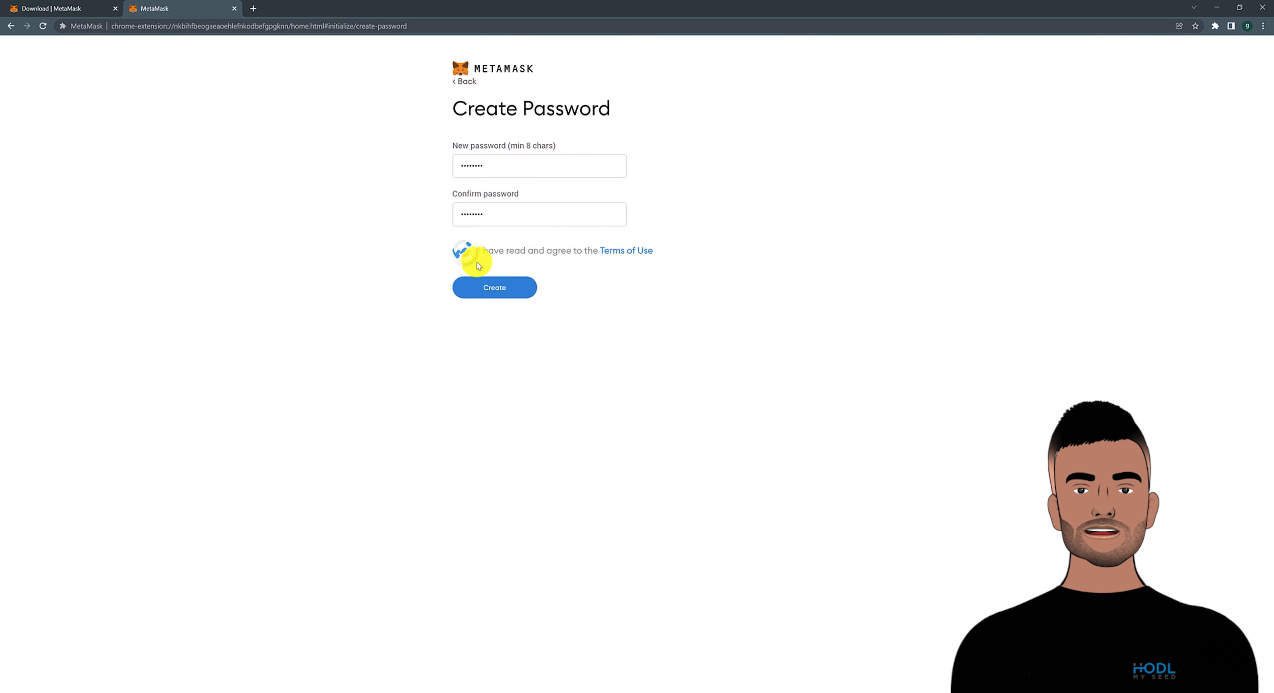
pyautogui.click(504, 287)
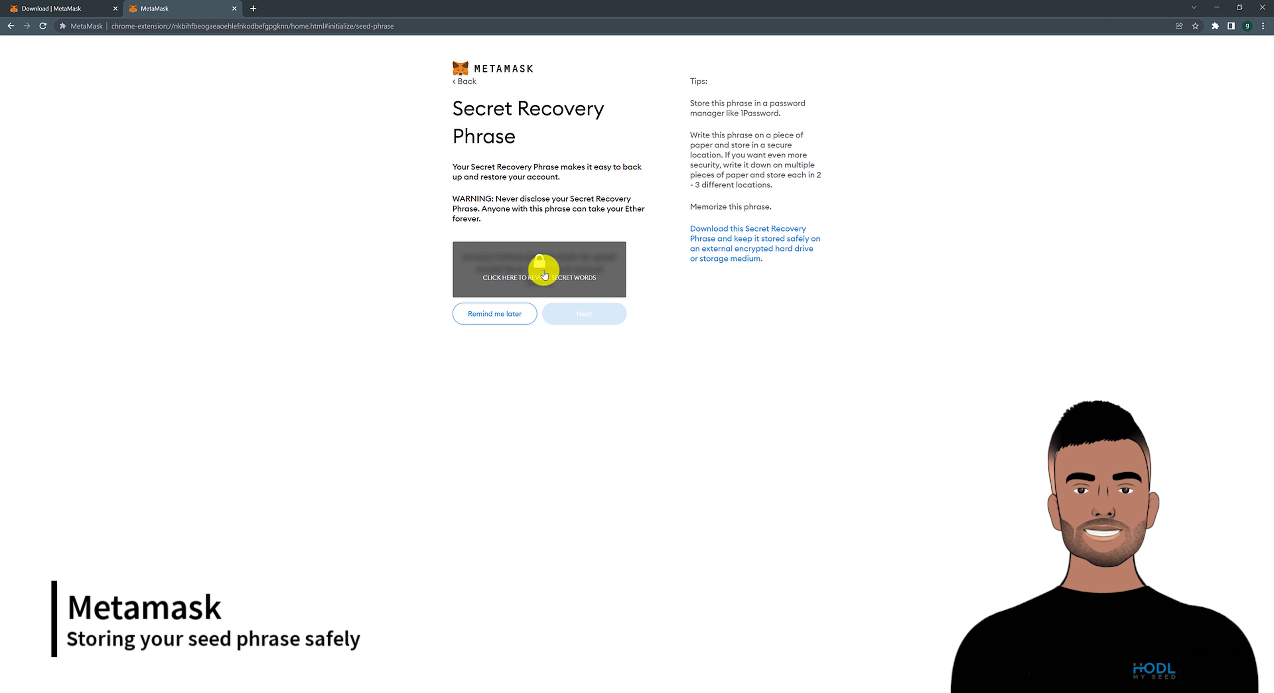
# Switch to Notepad with an empty document, narrow its window and place it beside the Secret Recovery Phrase page
pyautogui.press('super')
pyautogui.write('note')
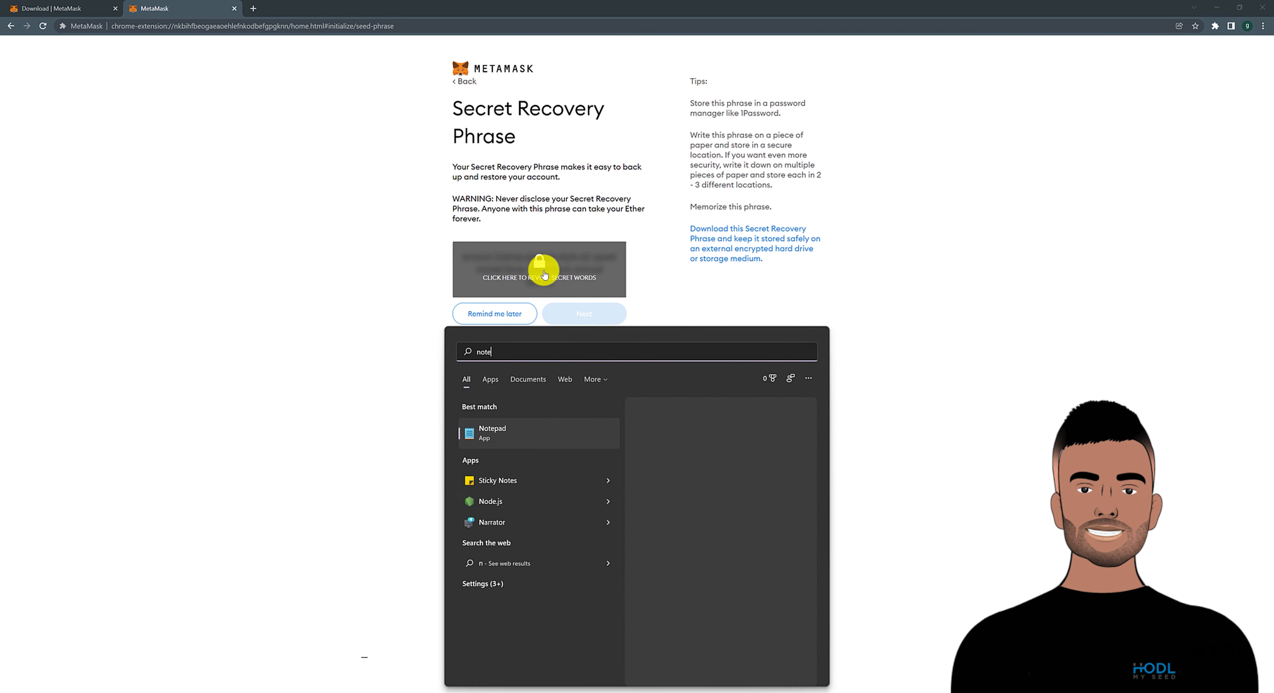
pyautogui.press('Return')
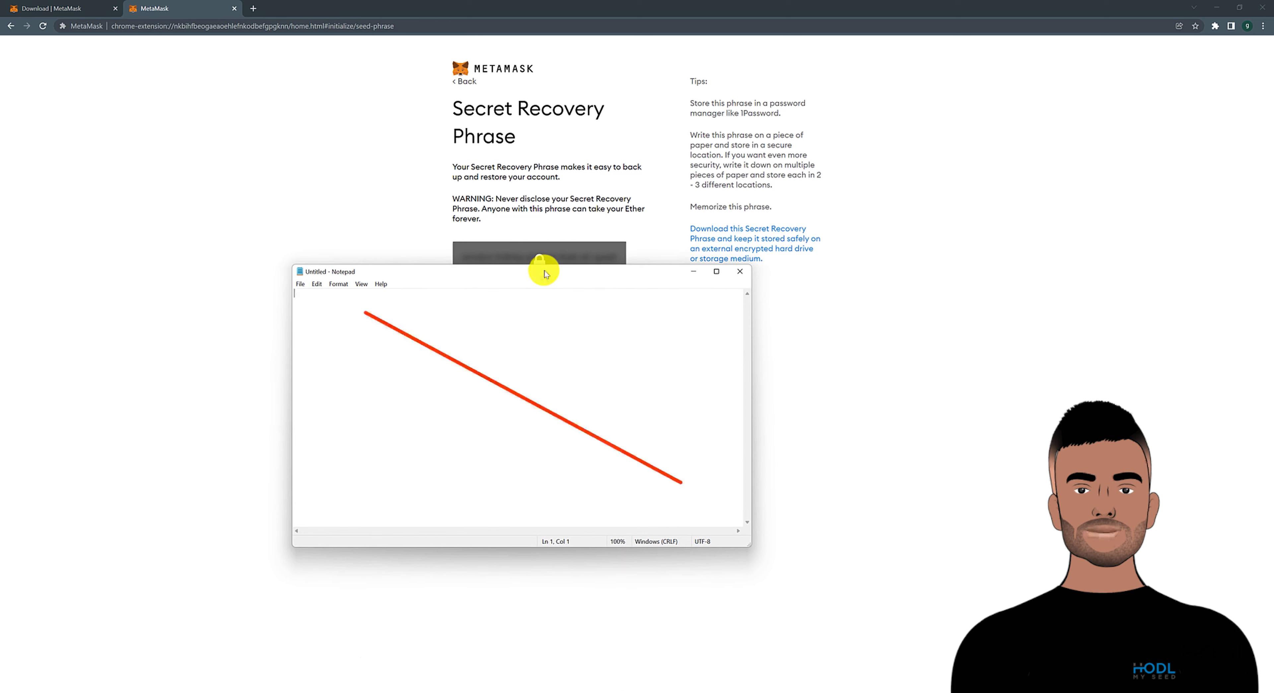
pyautogui.moveTo(751, 266)
pyautogui.mouseDown()
pyautogui.moveTo(499, 267)
pyautogui.moveTo(494, 288)
pyautogui.mouseUp()
pyautogui.moveTo(408, 300); pyautogui.dragTo(1005, 158)
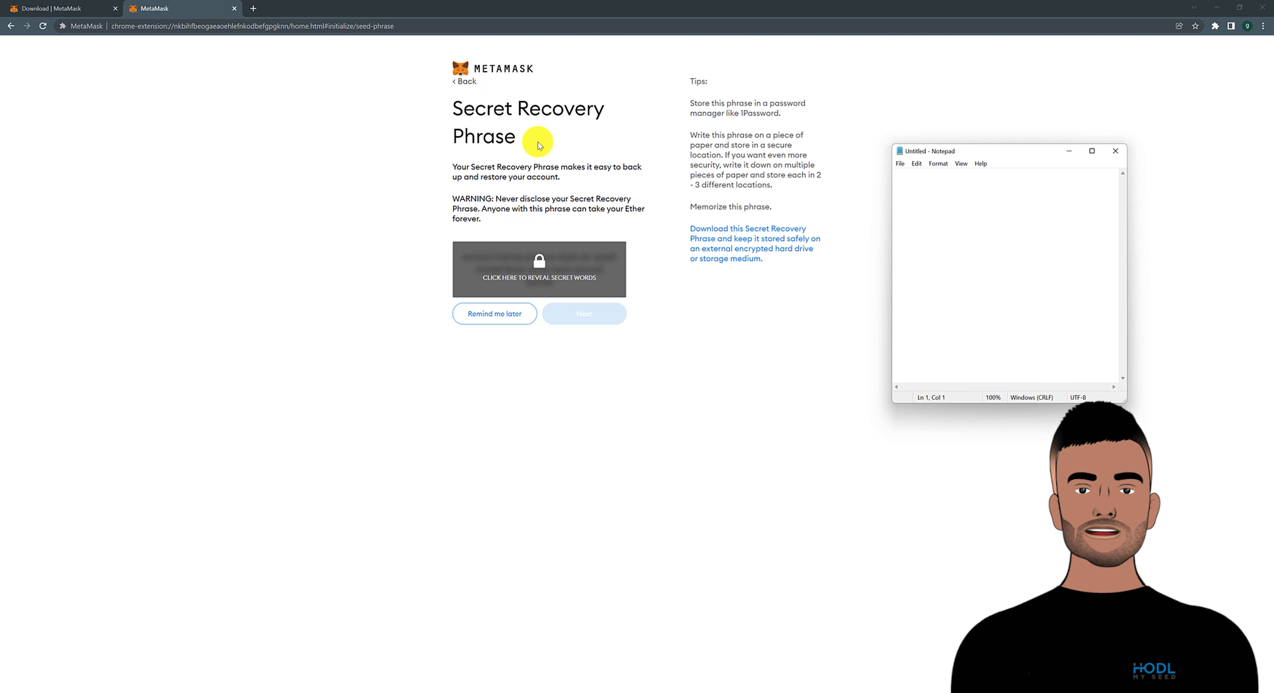
# Reveal the wallet's Secret Recovery Phrase, copy it into the empty Notepad document, and move Notepad out of the way
pyautogui.click(541, 273)
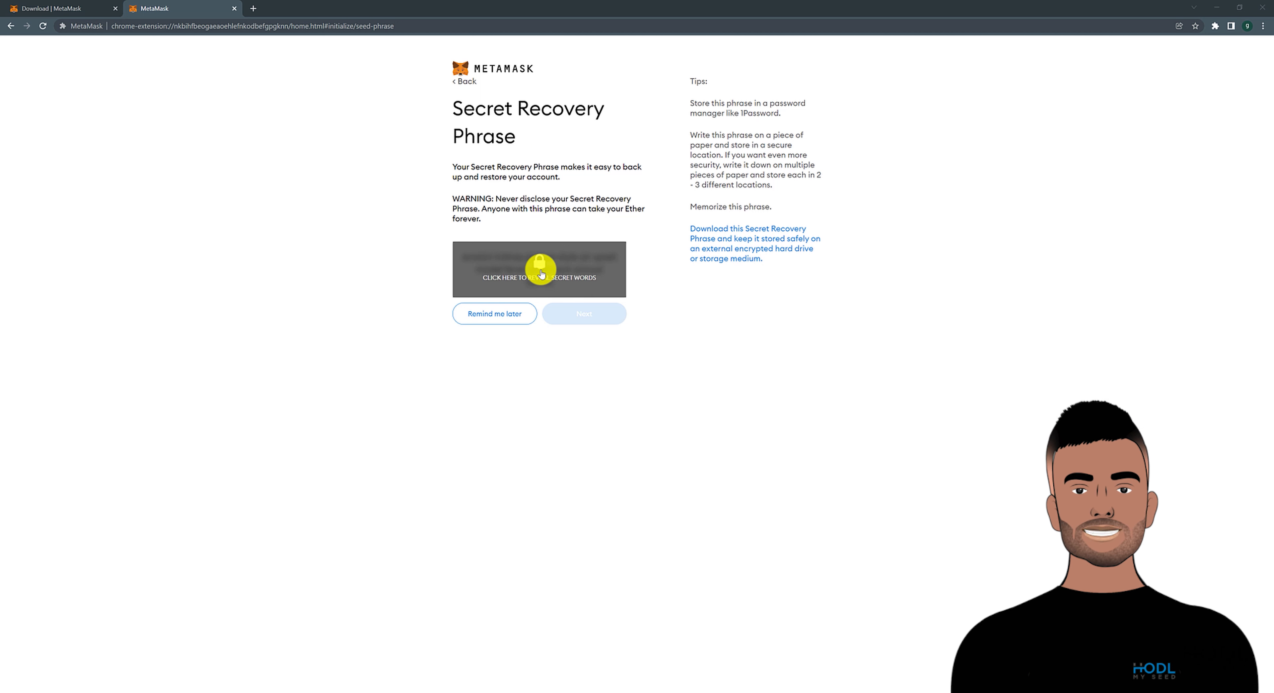
pyautogui.tripleClick(469, 257)
pyautogui.hotkey('ctrl', 'c')
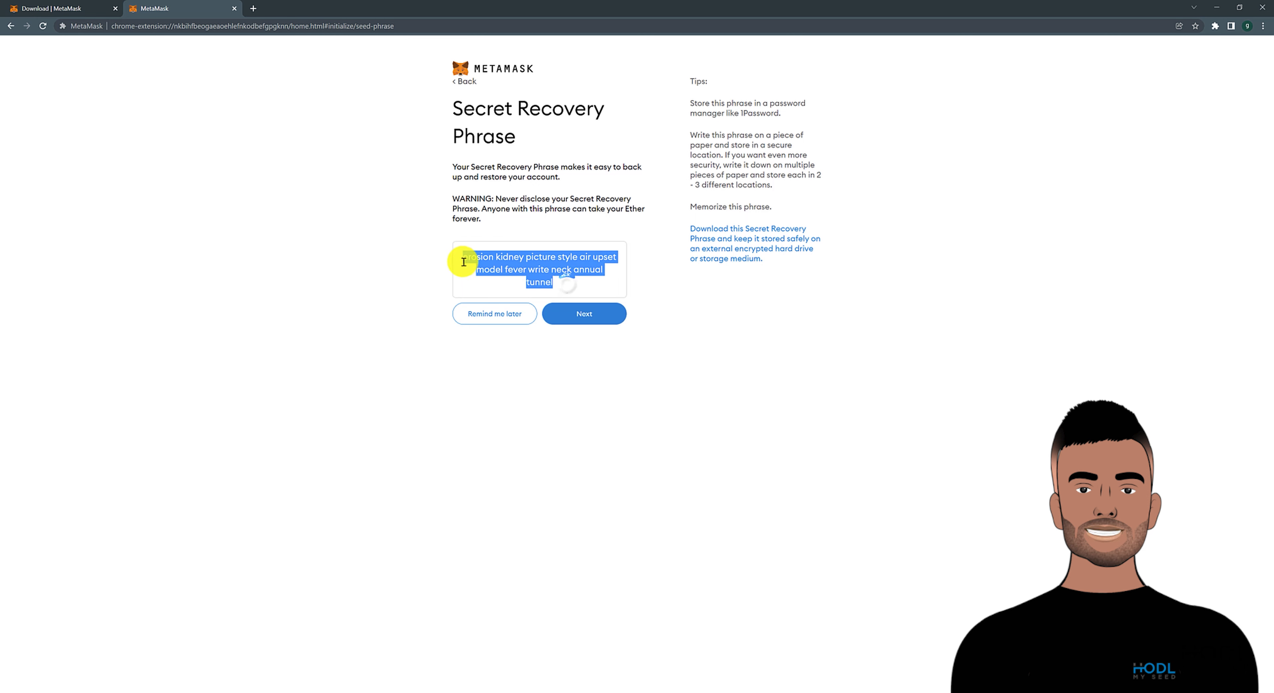
pyautogui.hotkey('alt', 'Tab')
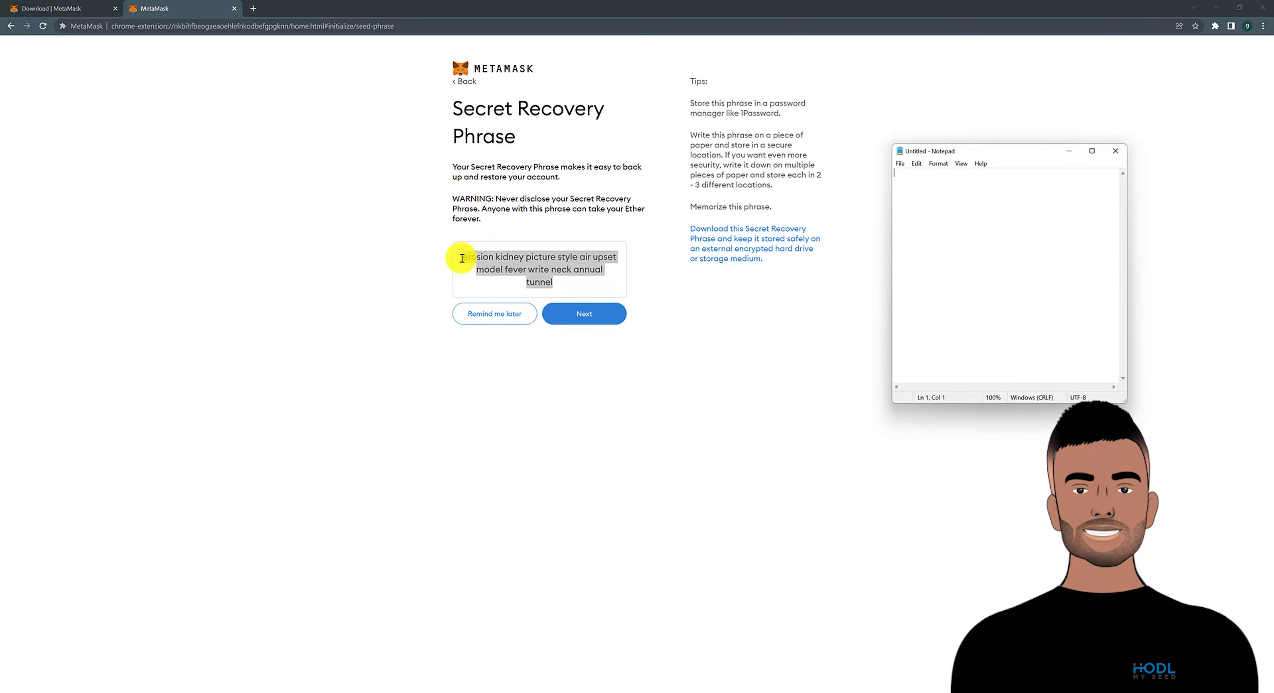
pyautogui.hotkey('ctrl', 'v')
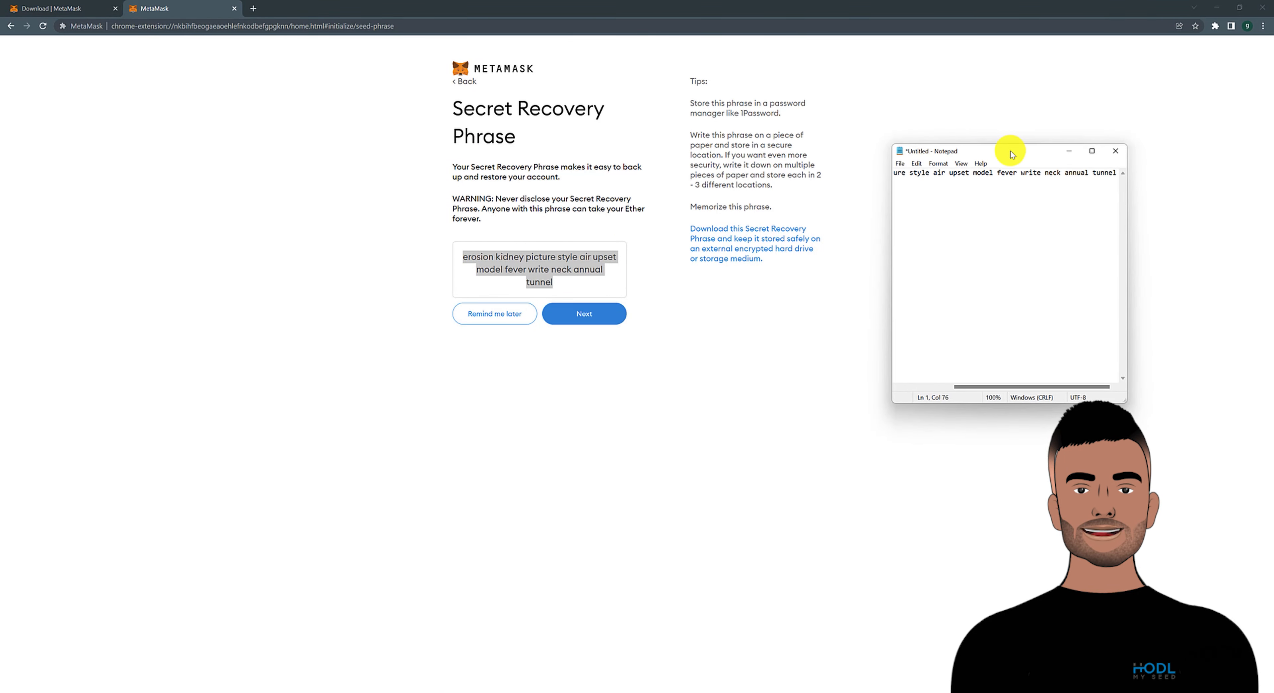
pyautogui.moveTo(1014, 155); pyautogui.dragTo(840, 1)
# Confirm the Secret Recovery Phrase by selecting all twelve words in the order they were given
pyautogui.click(573, 305)
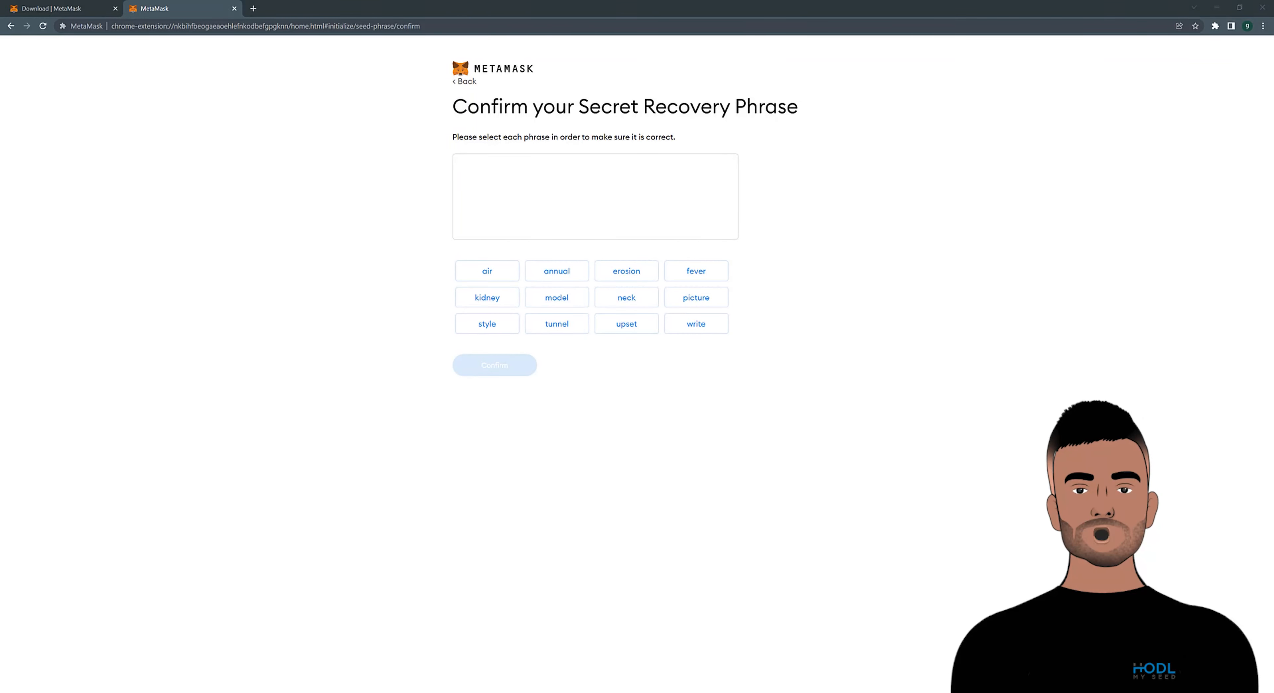
pyautogui.click(629, 277)
pyautogui.click(495, 298)
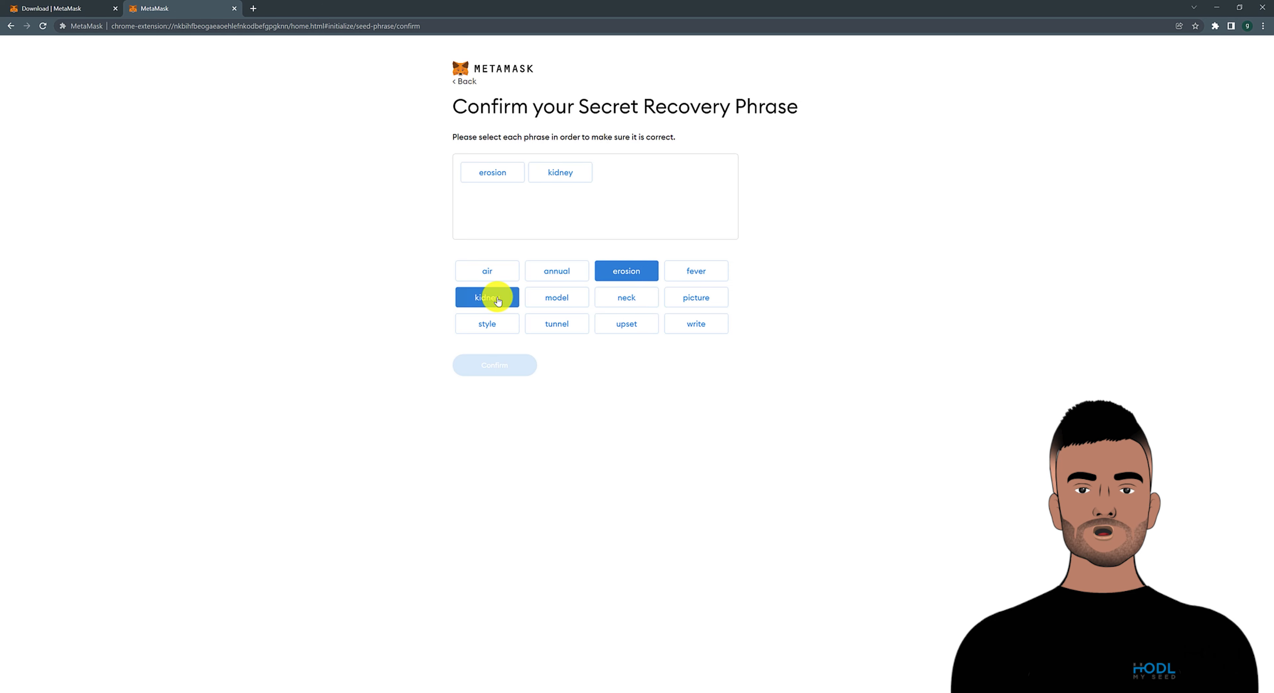
pyautogui.click(694, 298)
pyautogui.click(489, 322)
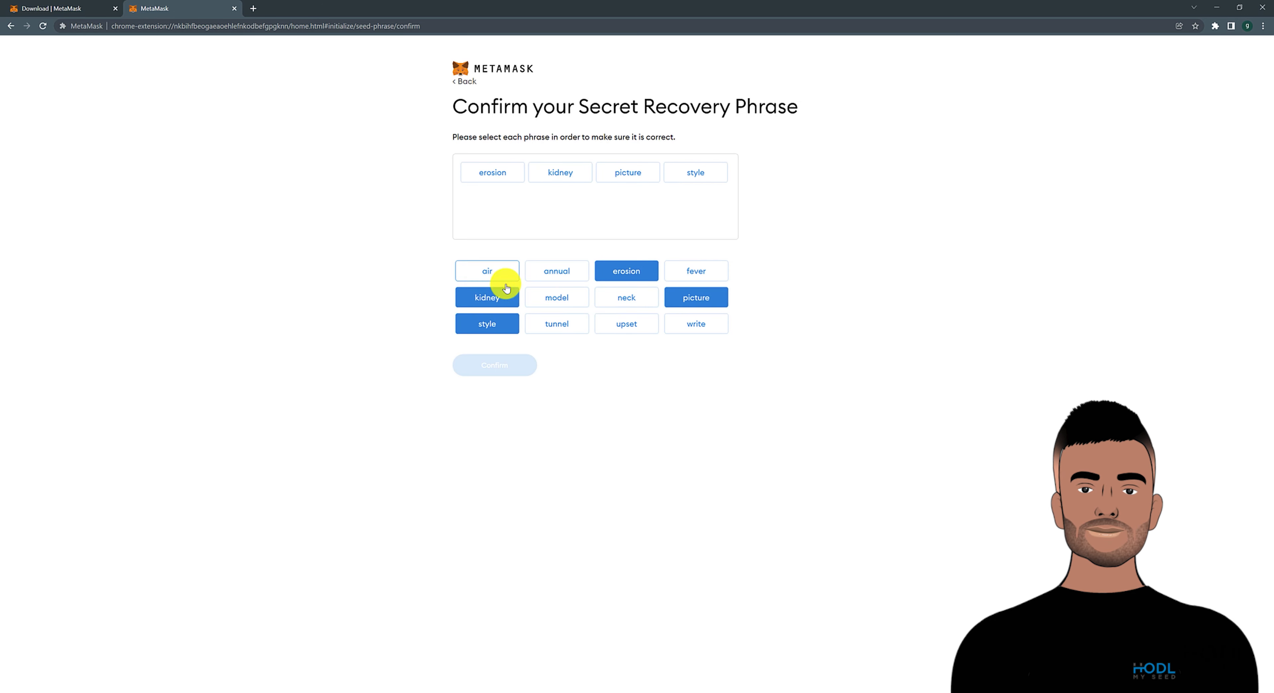
pyautogui.click(497, 277)
pyautogui.click(629, 323)
pyautogui.click(561, 299)
pyautogui.click(696, 271)
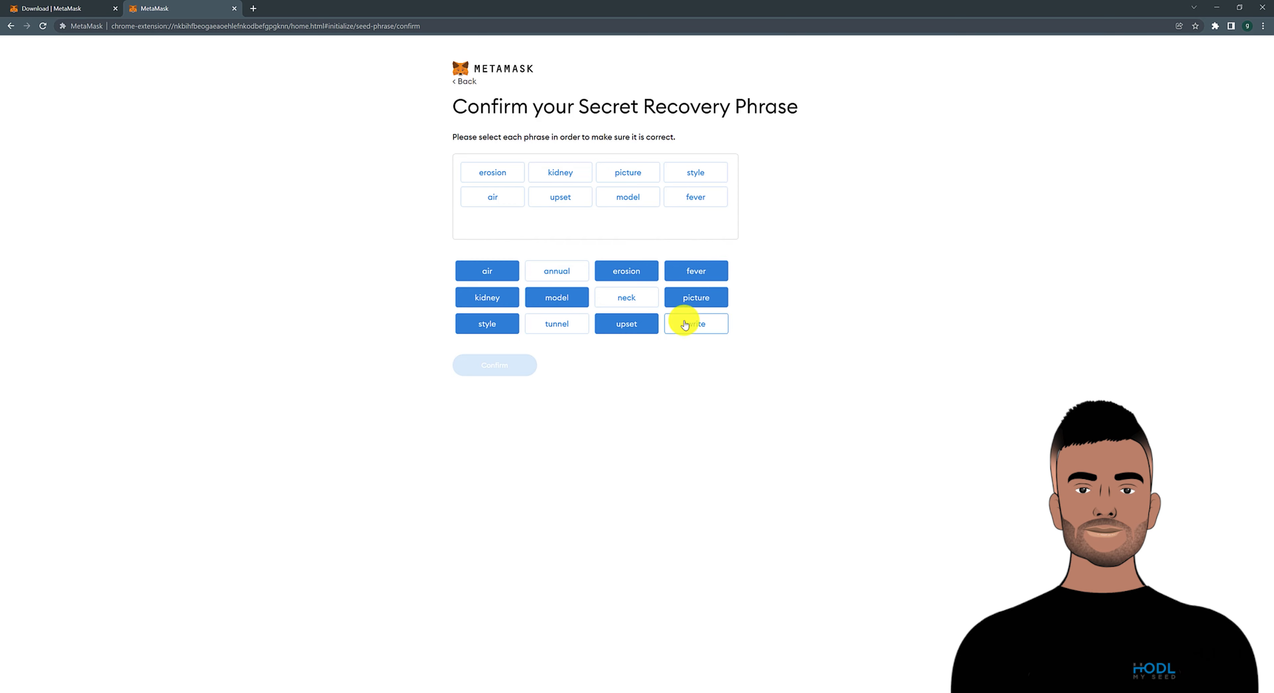
pyautogui.click(686, 324)
pyautogui.click(627, 297)
pyautogui.click(560, 276)
pyautogui.click(557, 322)
pyautogui.click(497, 363)
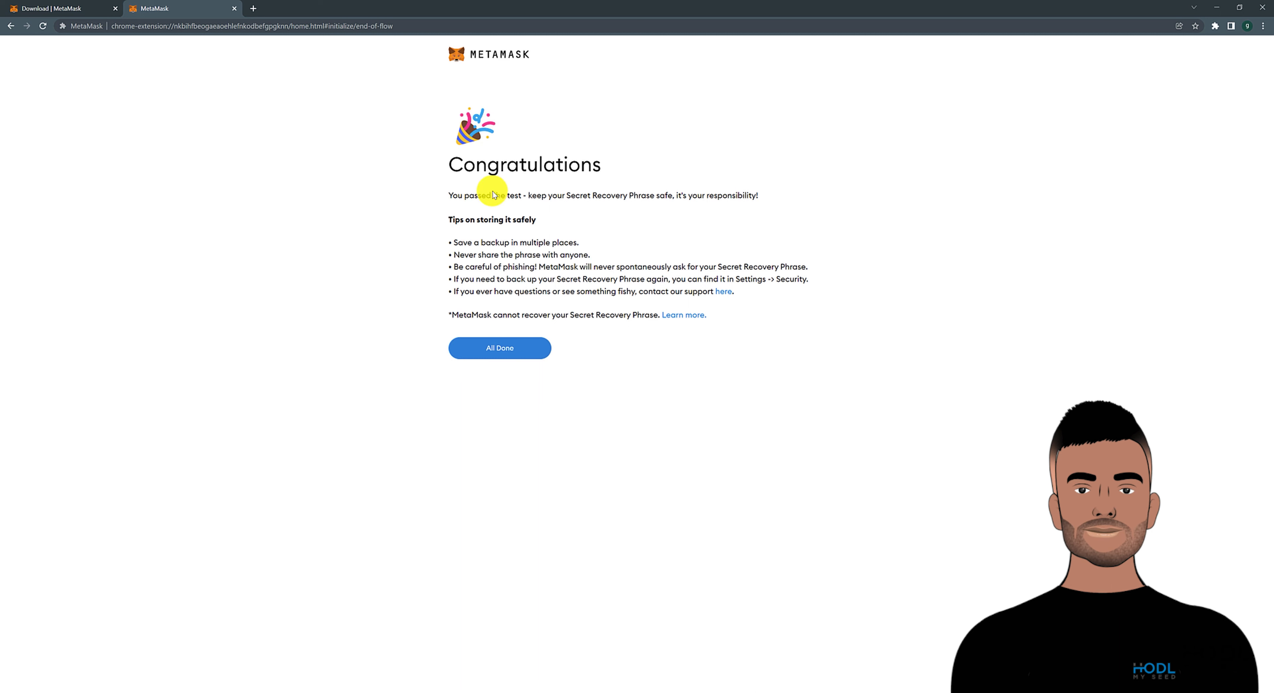
# Finish the wallet setup and dismiss the What's new notice
pyautogui.click(501, 350)
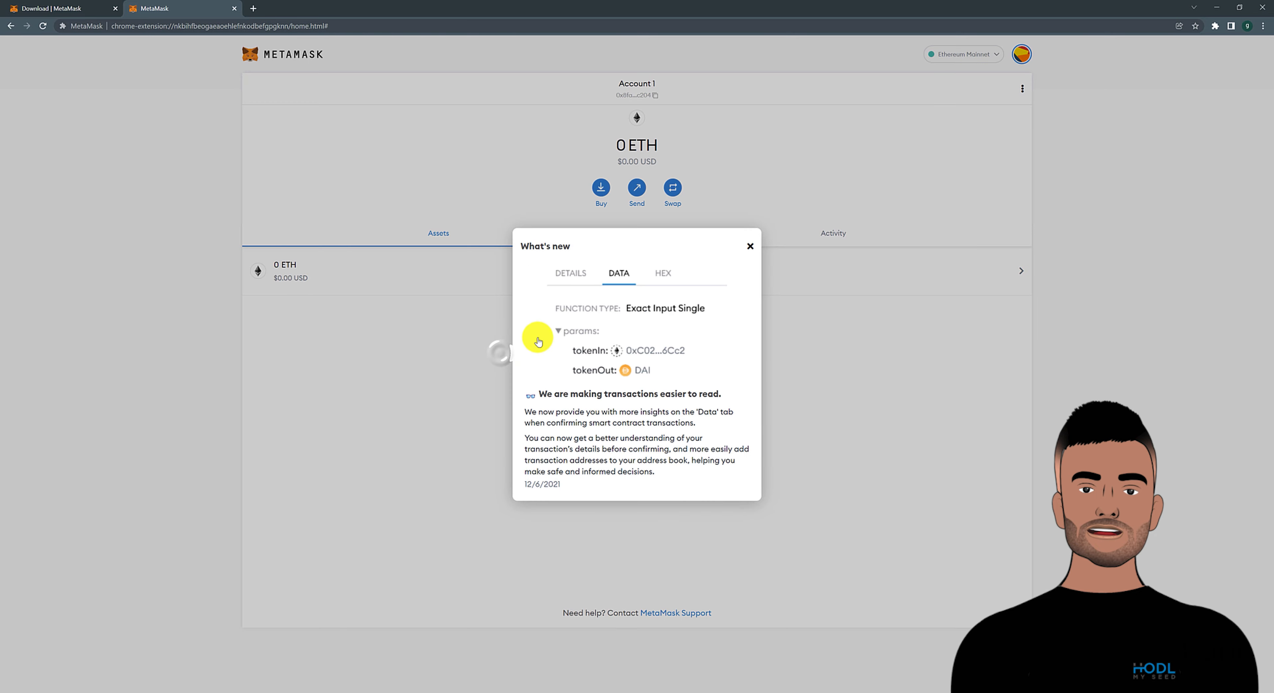
pyautogui.click(750, 246)
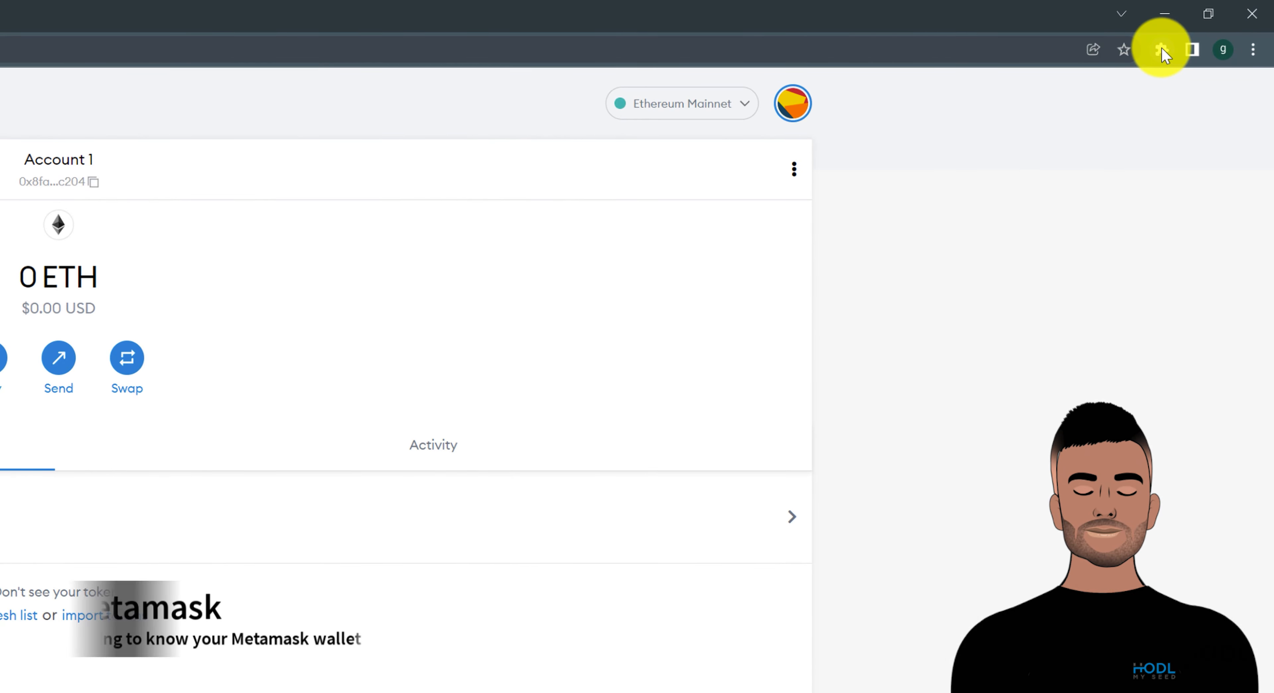
# Pin the MetaMask extension to the browser toolbar and dismiss the extensions list
pyautogui.click(1161, 50)
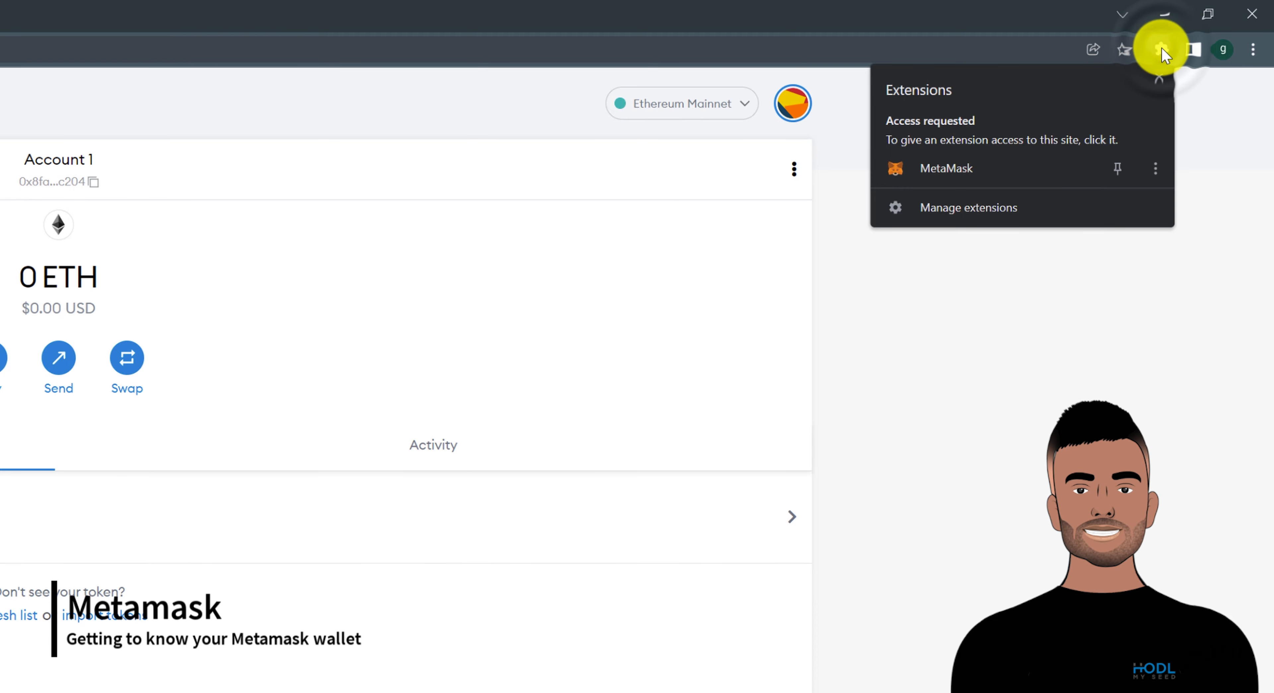
pyautogui.click(1120, 168)
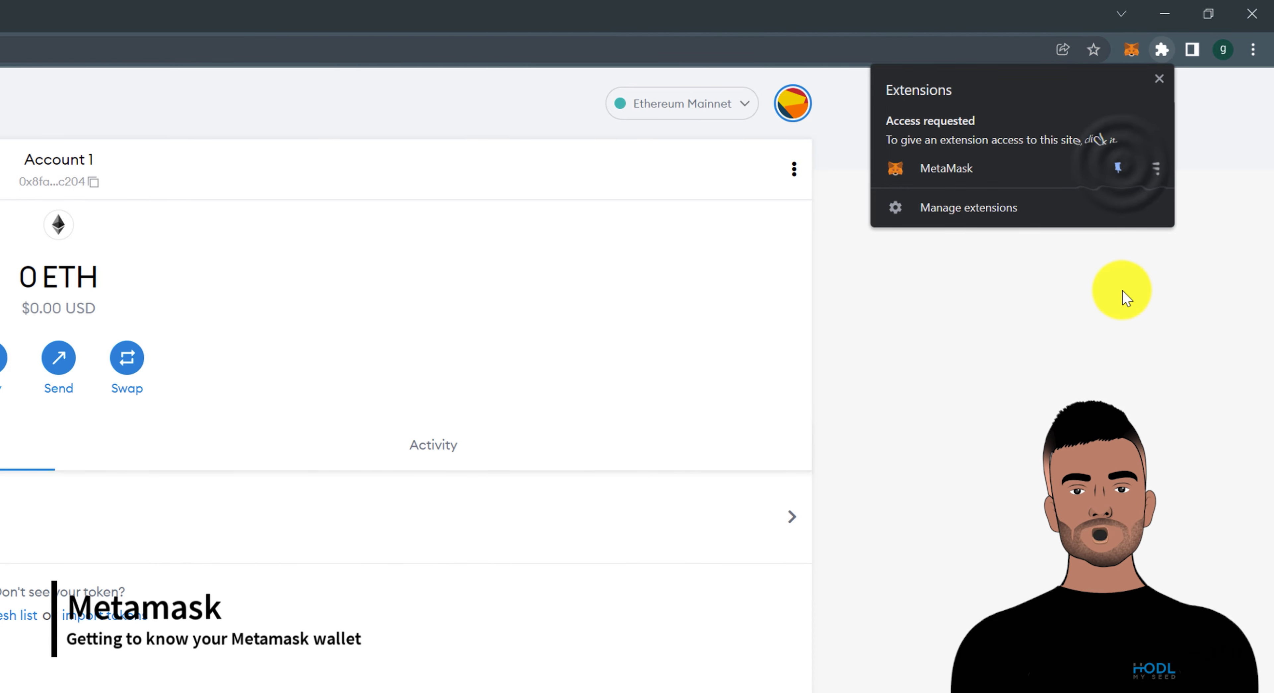
pyautogui.click(1121, 292)
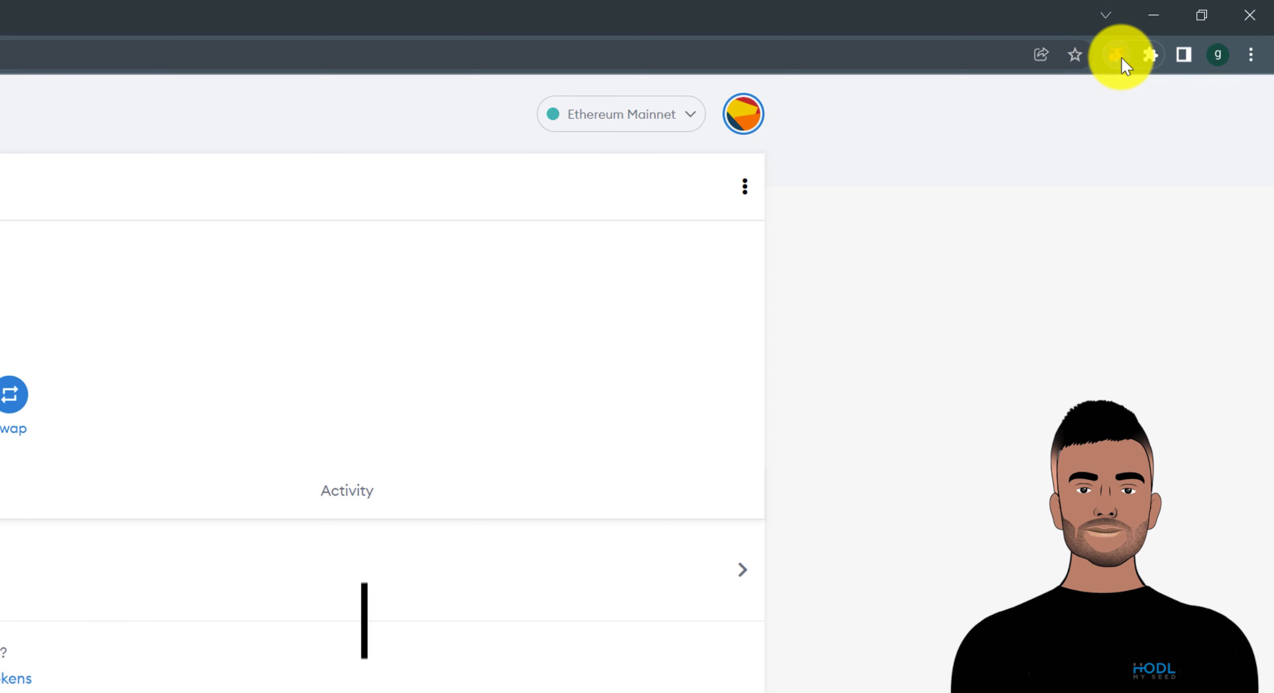
# Open the MetaMask wallet popup and look over the account's assets and activity lists
pyautogui.click(1120, 54)
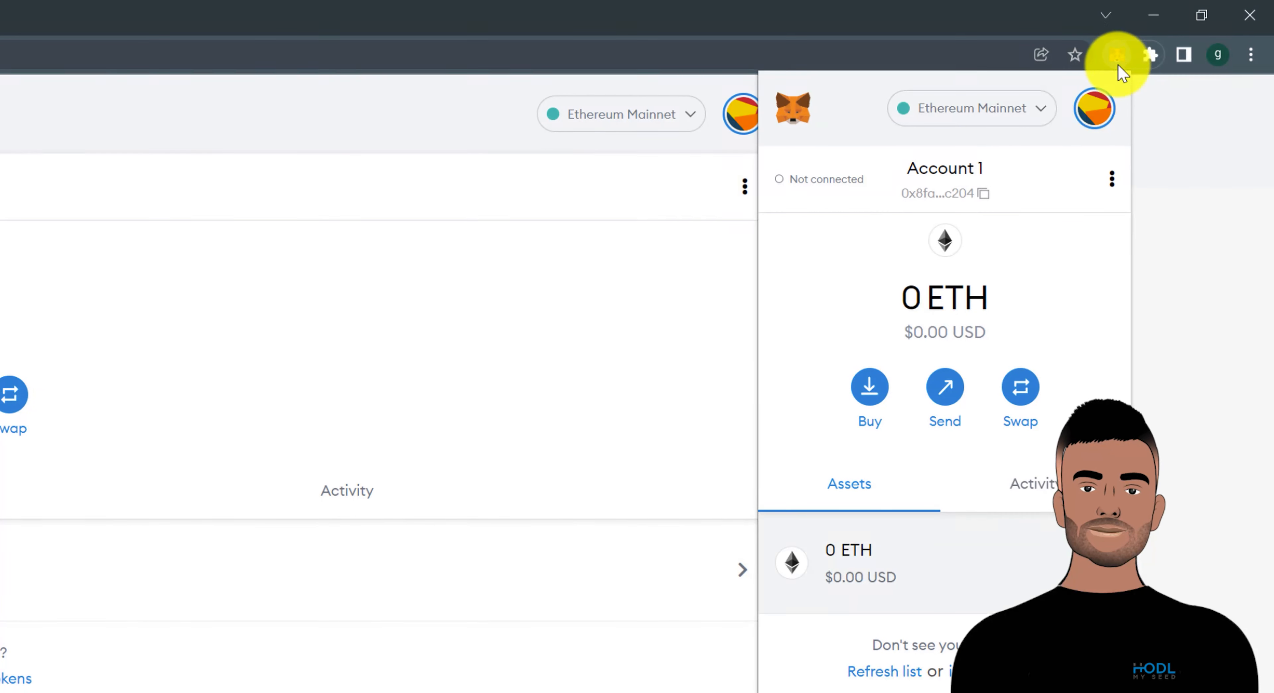
pyautogui.scroll(-1, 915, 419)
pyautogui.scroll(1, 915, 418)
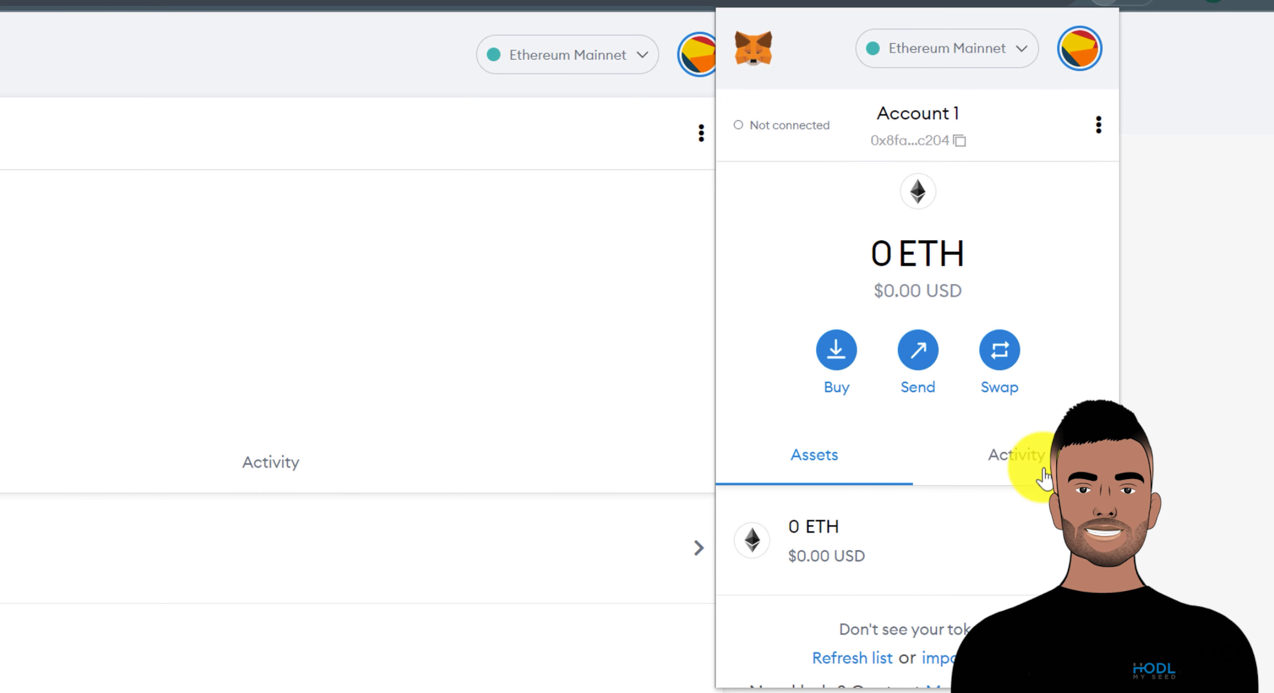
pyautogui.click(1009, 453)
pyautogui.click(868, 451)
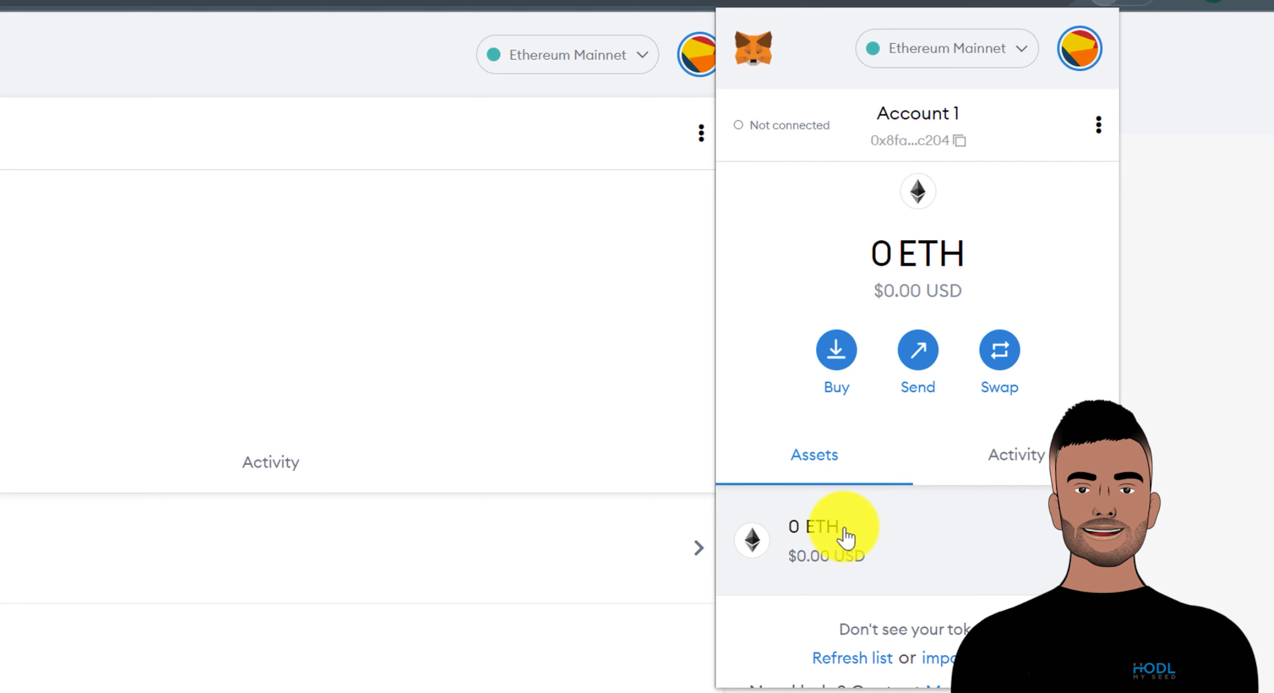
pyautogui.click(981, 476)
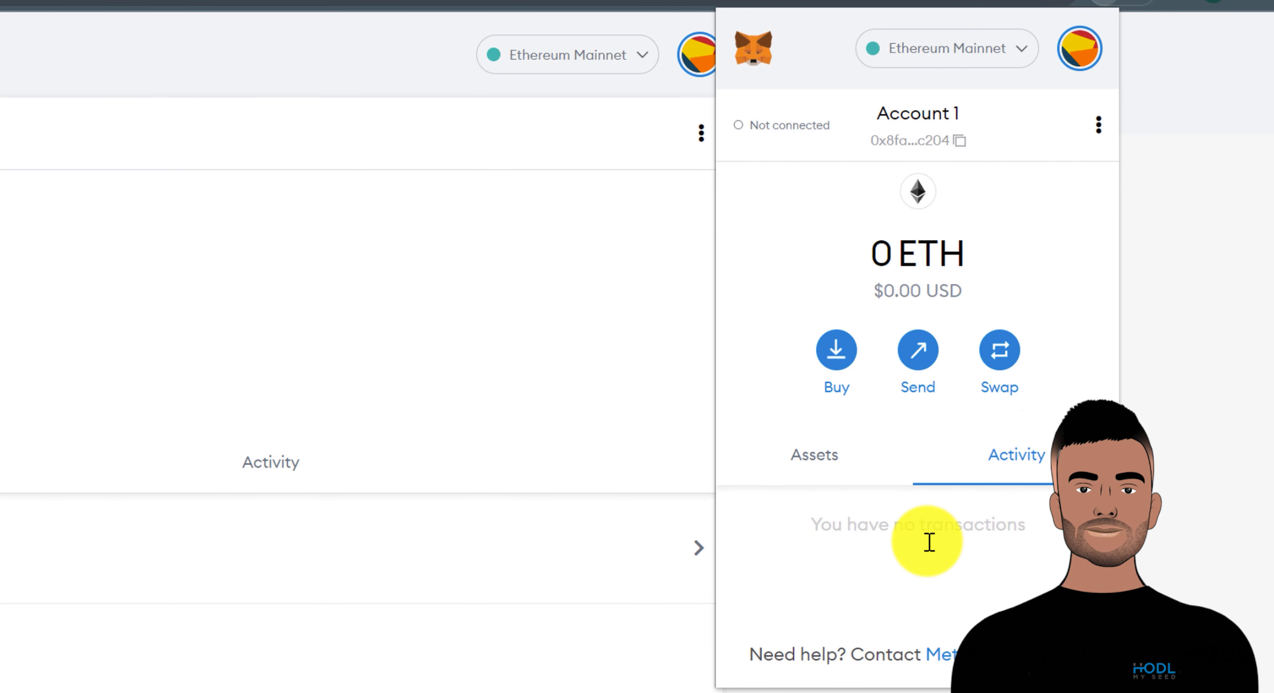
pyautogui.click(835, 458)
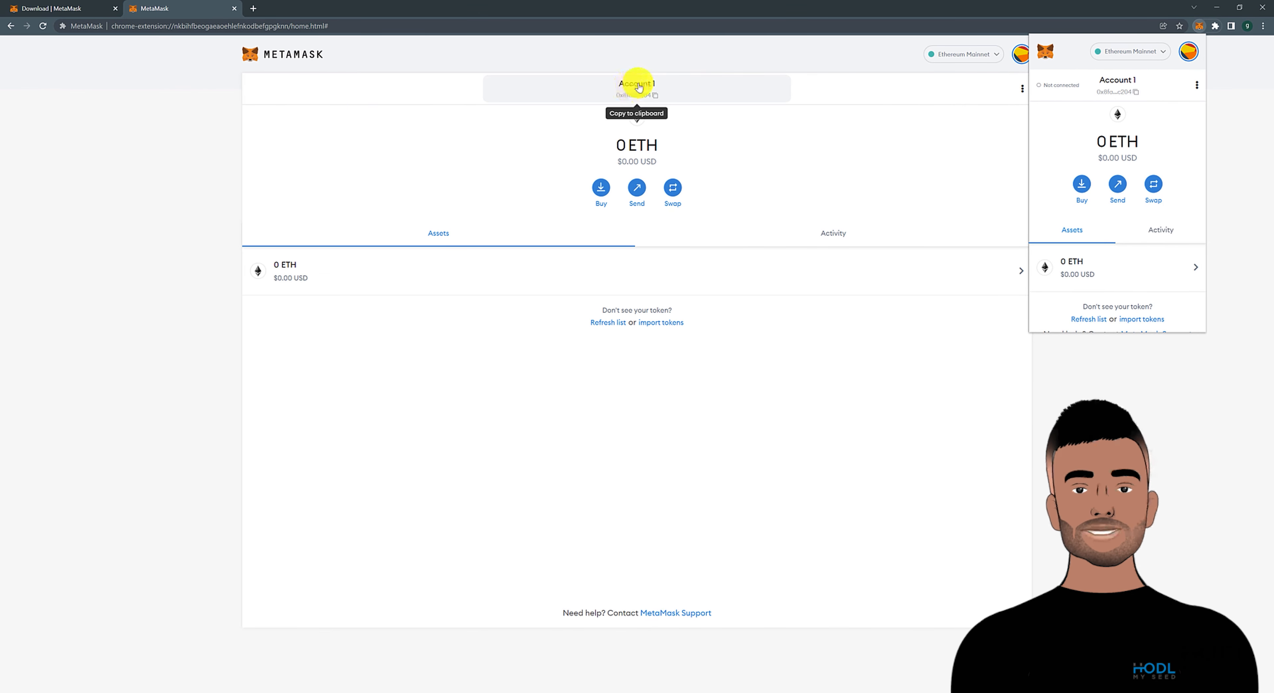
# Copy the Account 1 address into Notepad, and narrow and reposition the Notepad window over the wallet page
pyautogui.click(636, 88)
pyautogui.moveTo(678, 0); pyautogui.dragTo(665, 167)
pyautogui.hotkey('ctrl', 'v')
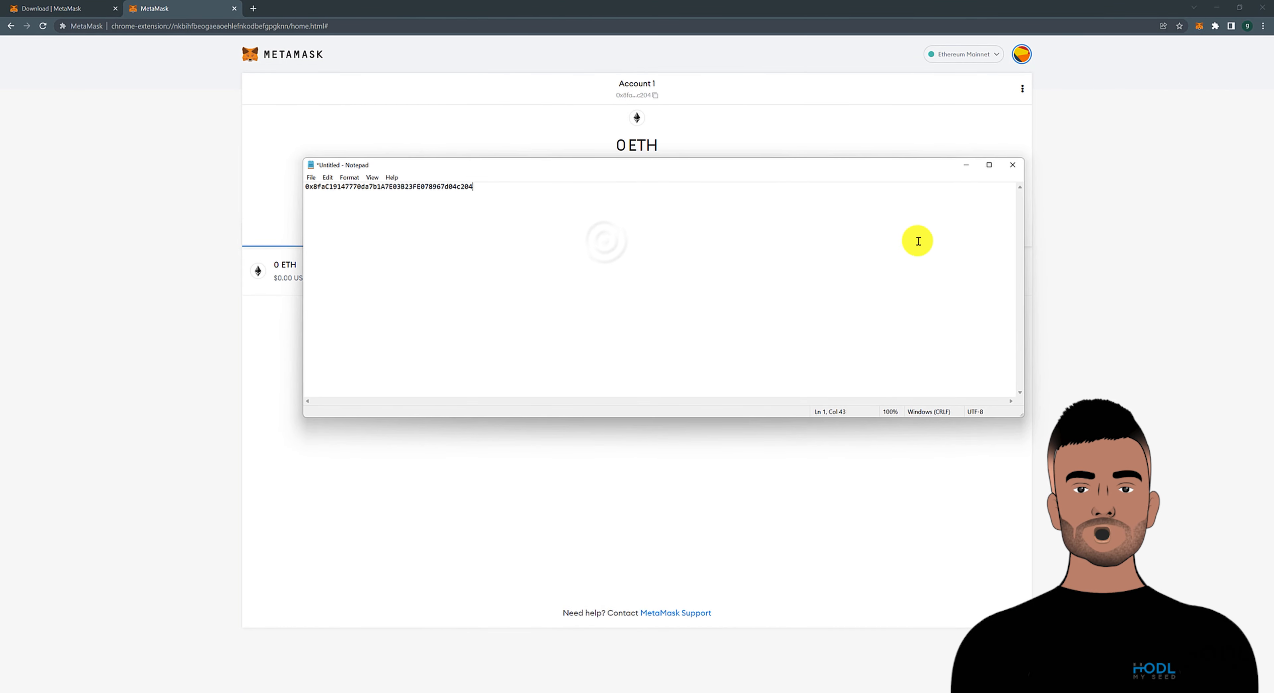
pyautogui.moveTo(1024, 241); pyautogui.dragTo(544, 245)
pyautogui.moveTo(412, 165); pyautogui.dragTo(632, 192)
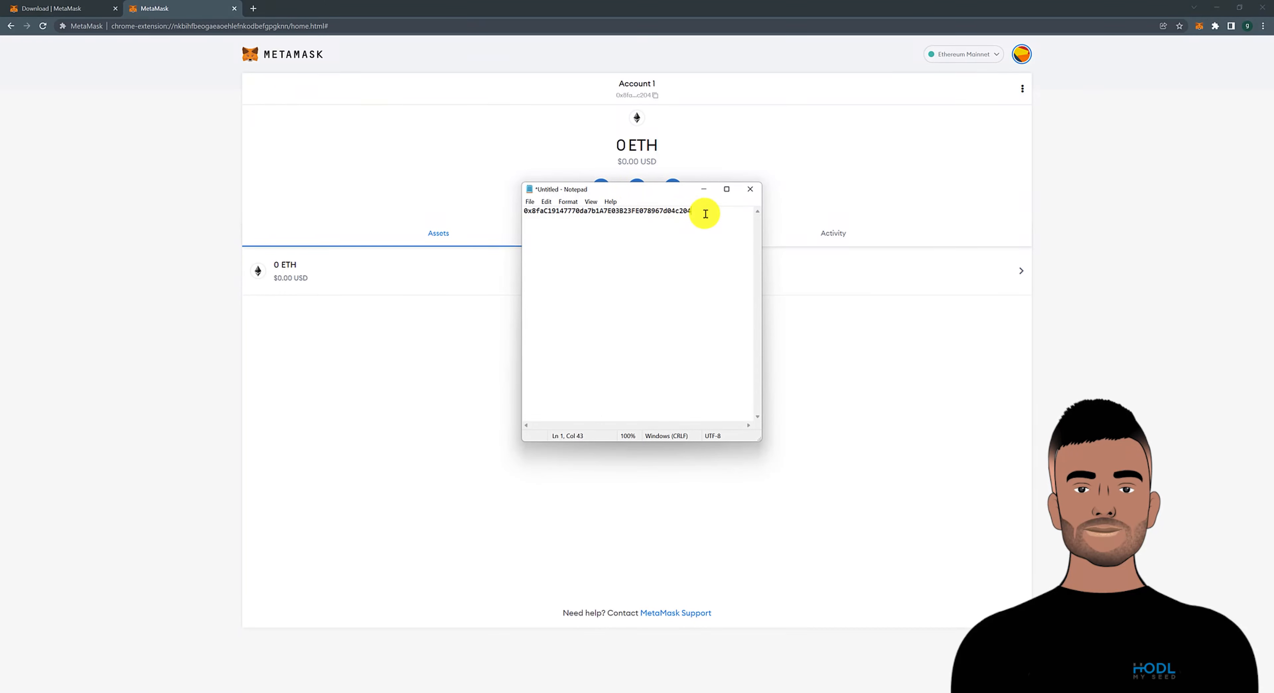
# Move Notepad below the account header, copy the Account 1 address again and paste it over the address in Notepad
pyautogui.moveTo(705, 214); pyautogui.dragTo(495, 202)
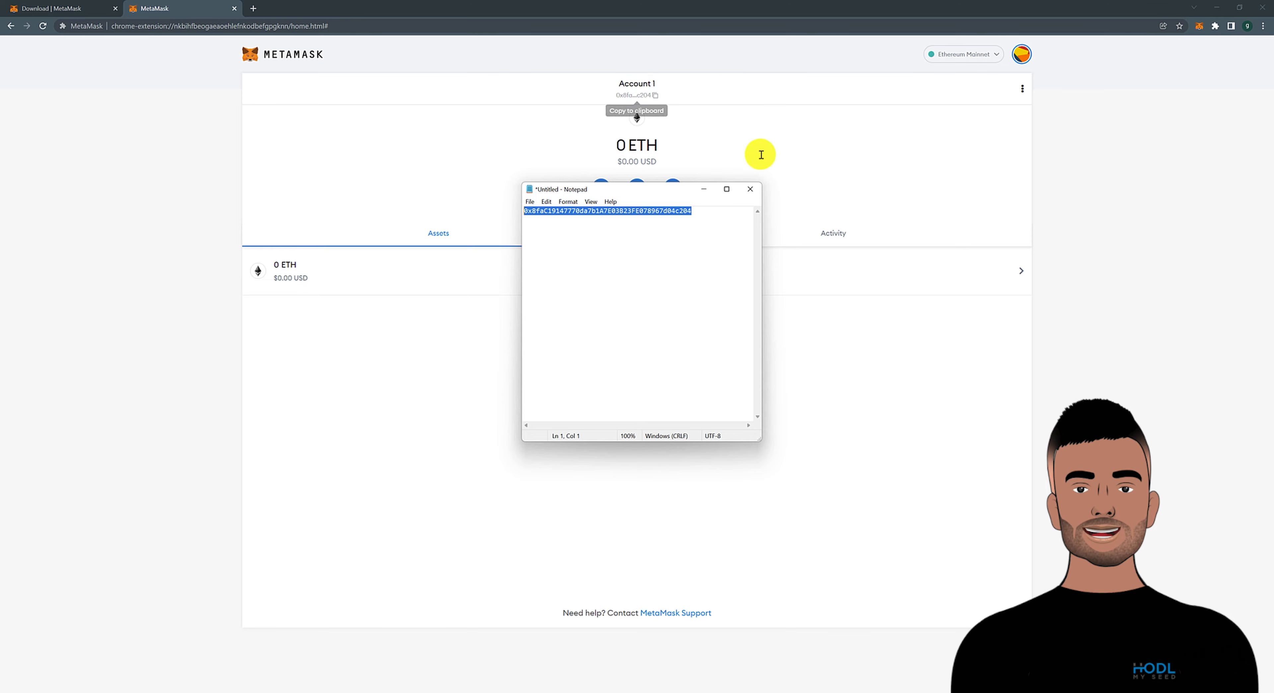
pyautogui.moveTo(637, 188); pyautogui.dragTo(636, 322)
pyautogui.click(633, 82)
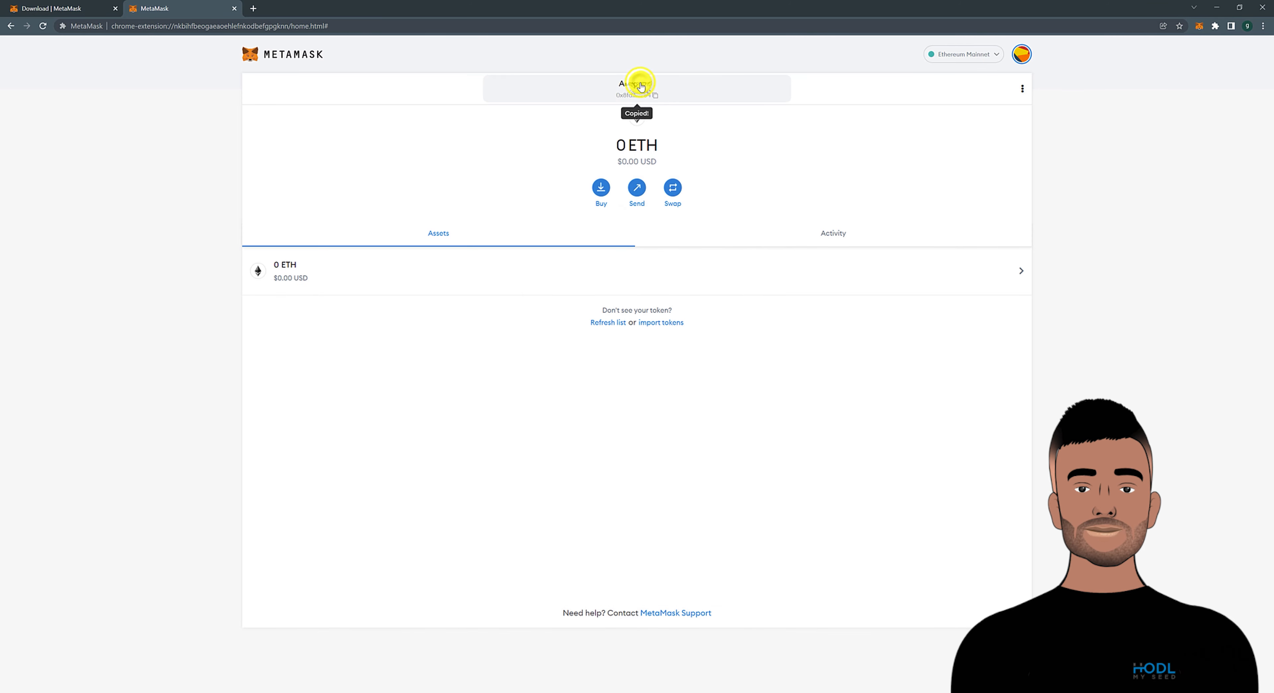
pyautogui.click(647, 91)
pyautogui.hotkey('alt', 'Tab')
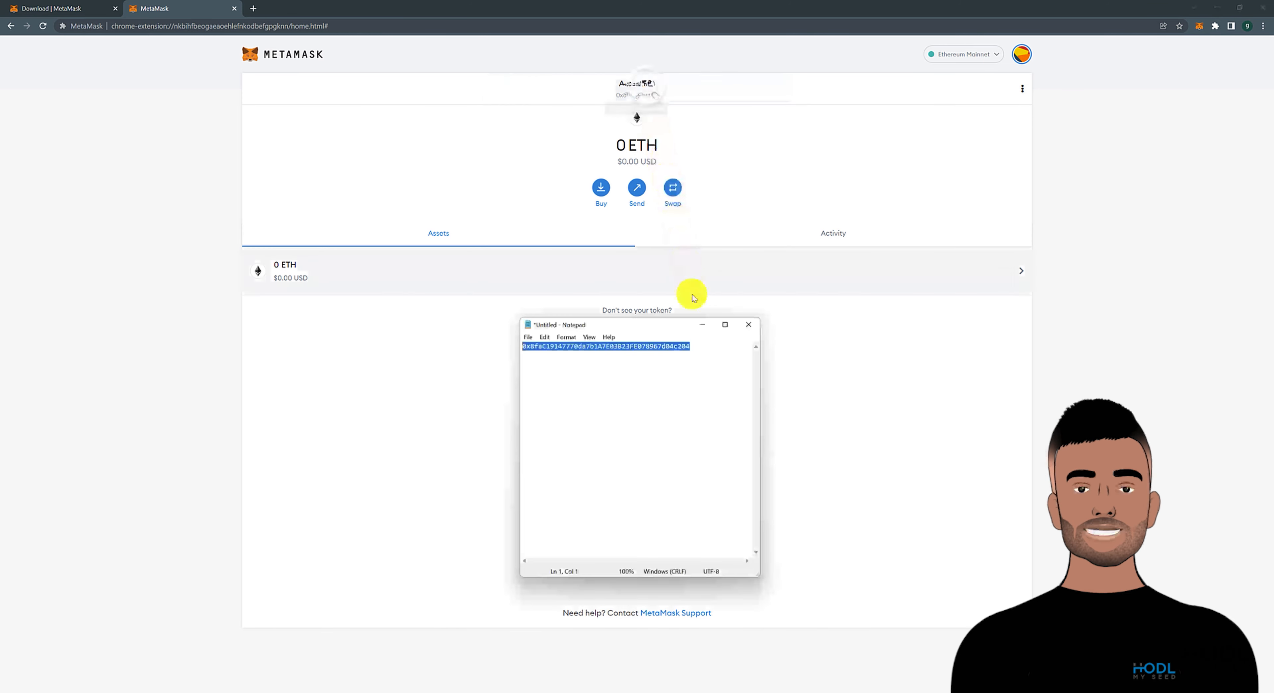
pyautogui.moveTo(706, 354); pyautogui.dragTo(365, 344)
pyautogui.hotkey('ctrl', 'v')
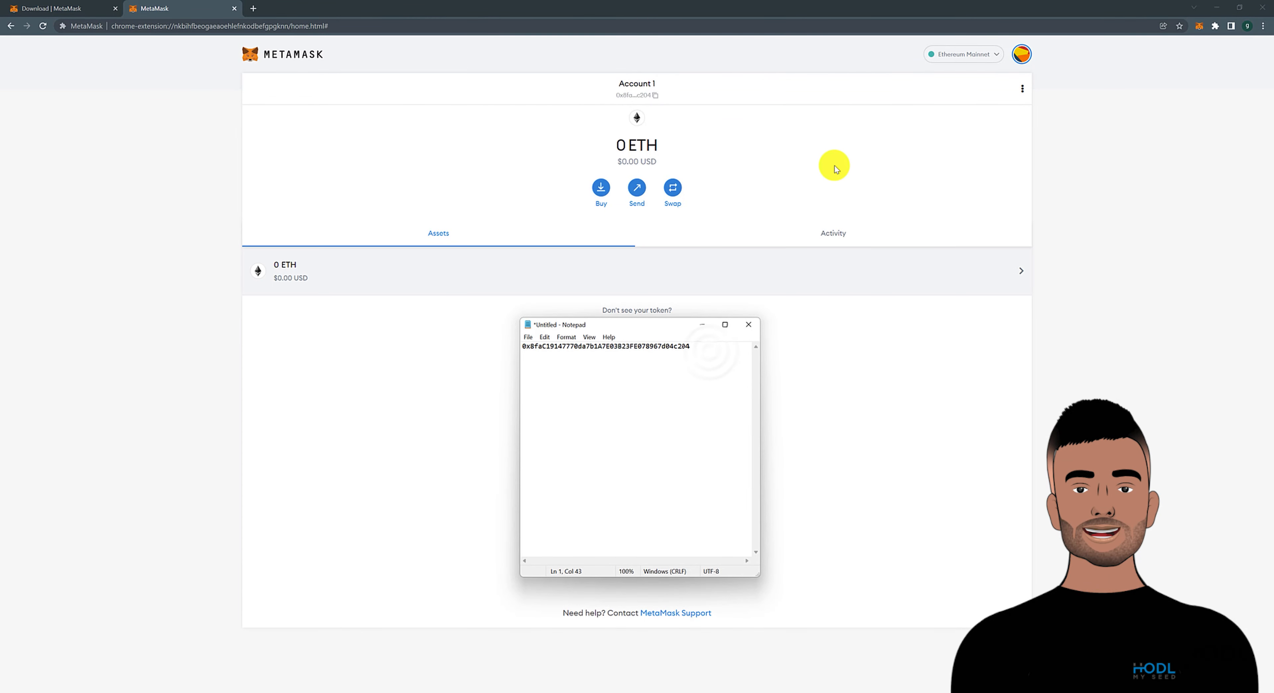
# Return to the browser and open the MetaMask wallet popup
pyautogui.click(1201, 27)
pyautogui.click(1202, 29)
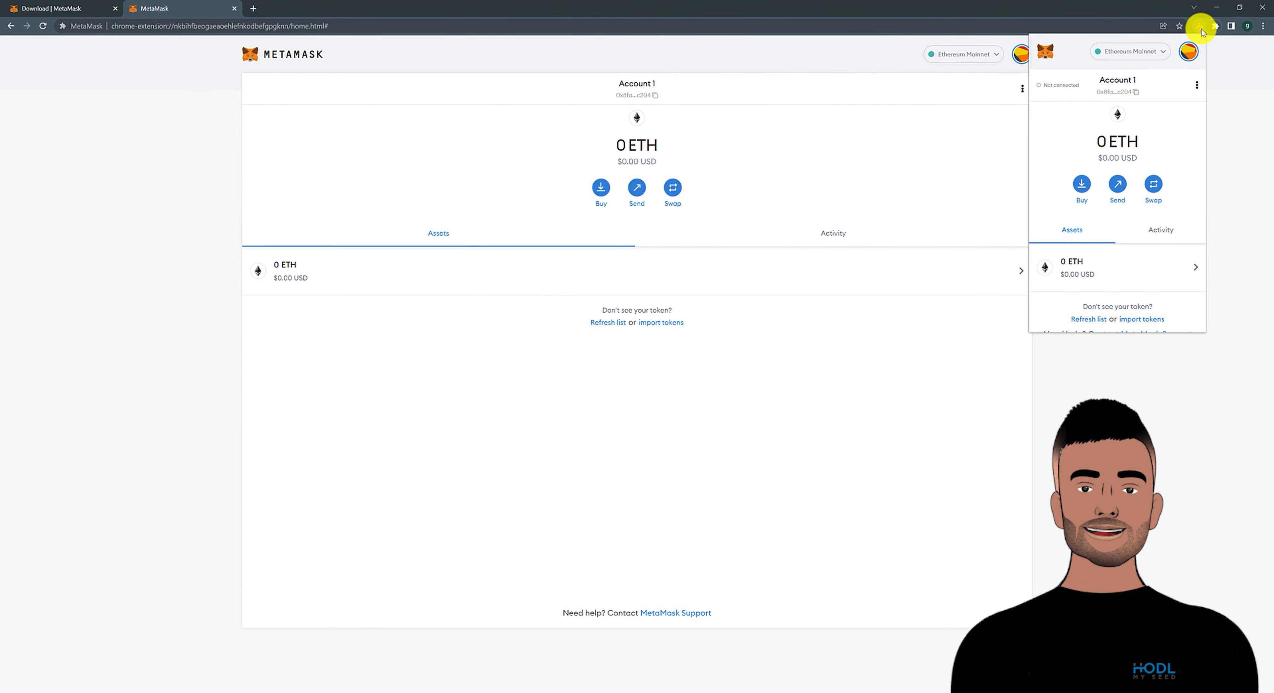